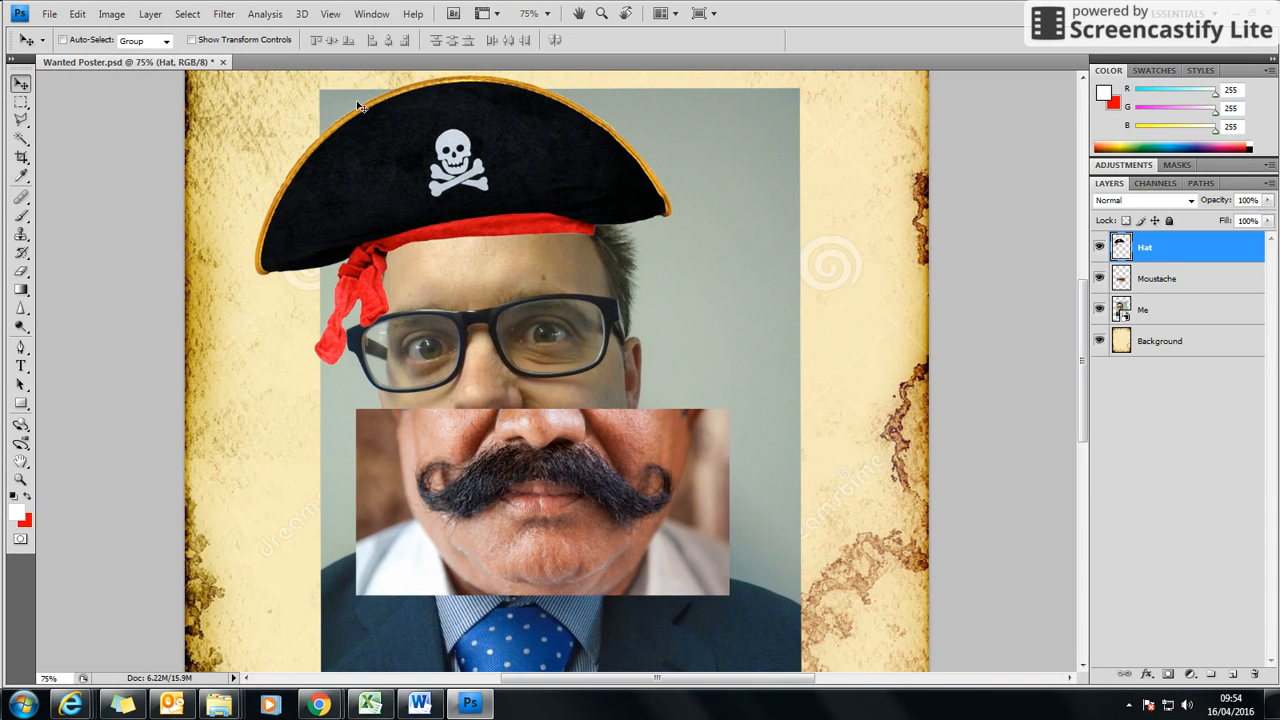
- Rasterize the Me smart object layer
click(1181, 318)
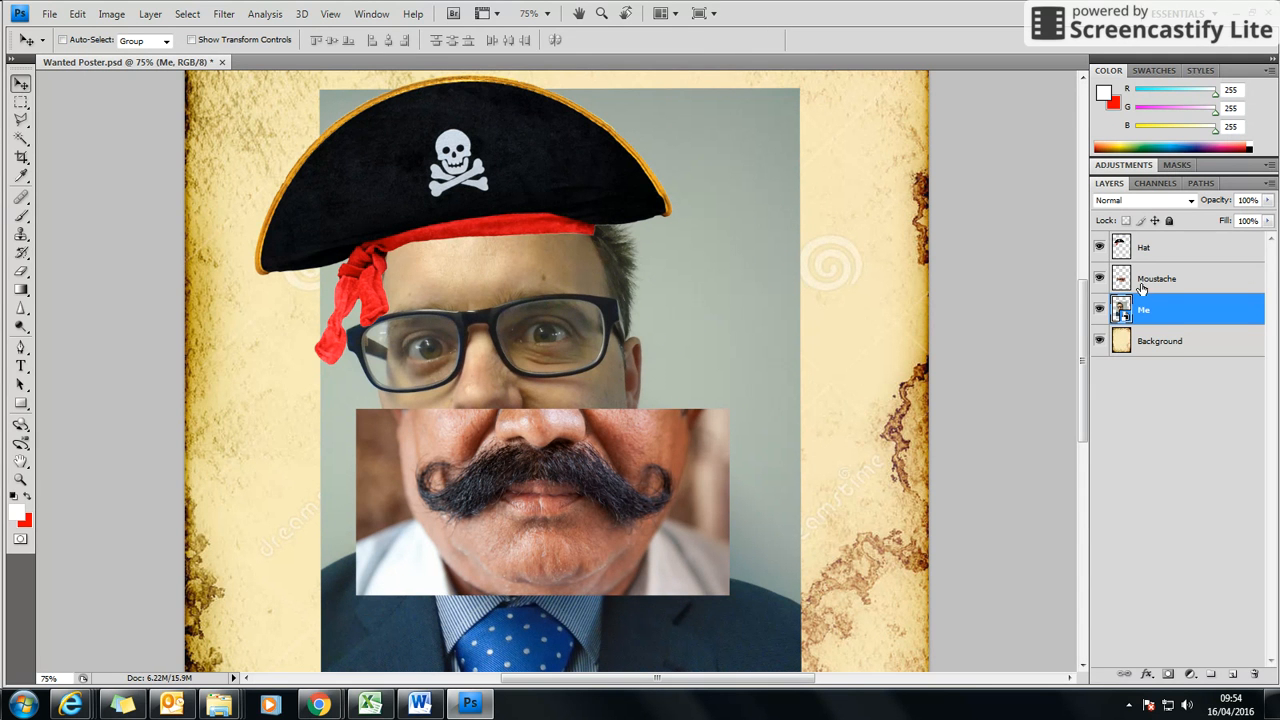
right_click(1185, 317)
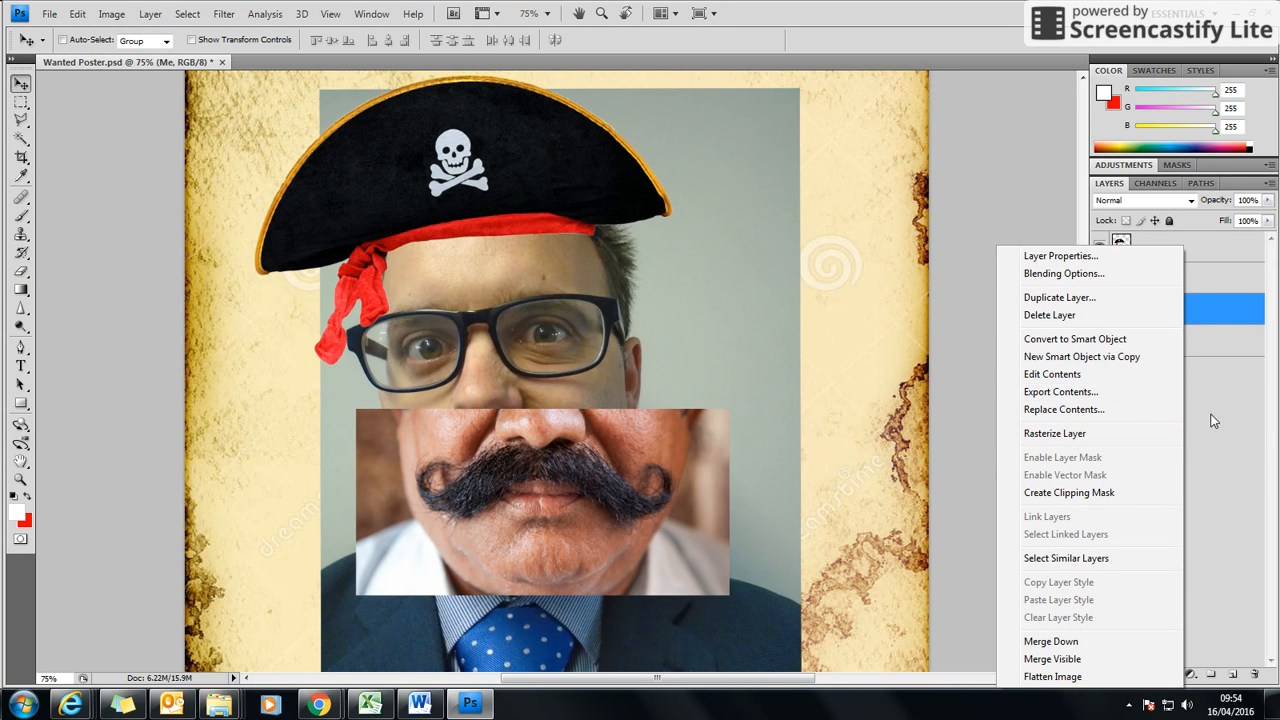
click(1101, 432)
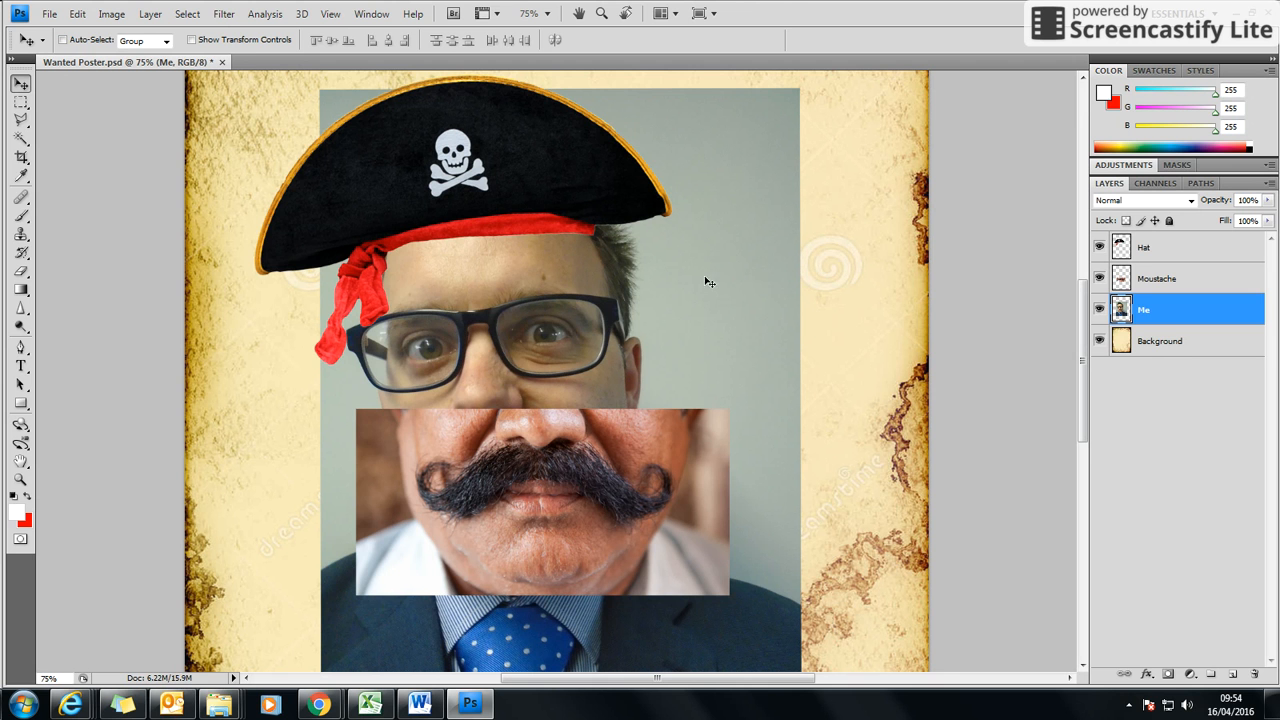
- Sample the portrait's grey backdrop with the Magic Wand, set the tolerance to 50 and clear the selection
click(21, 140)
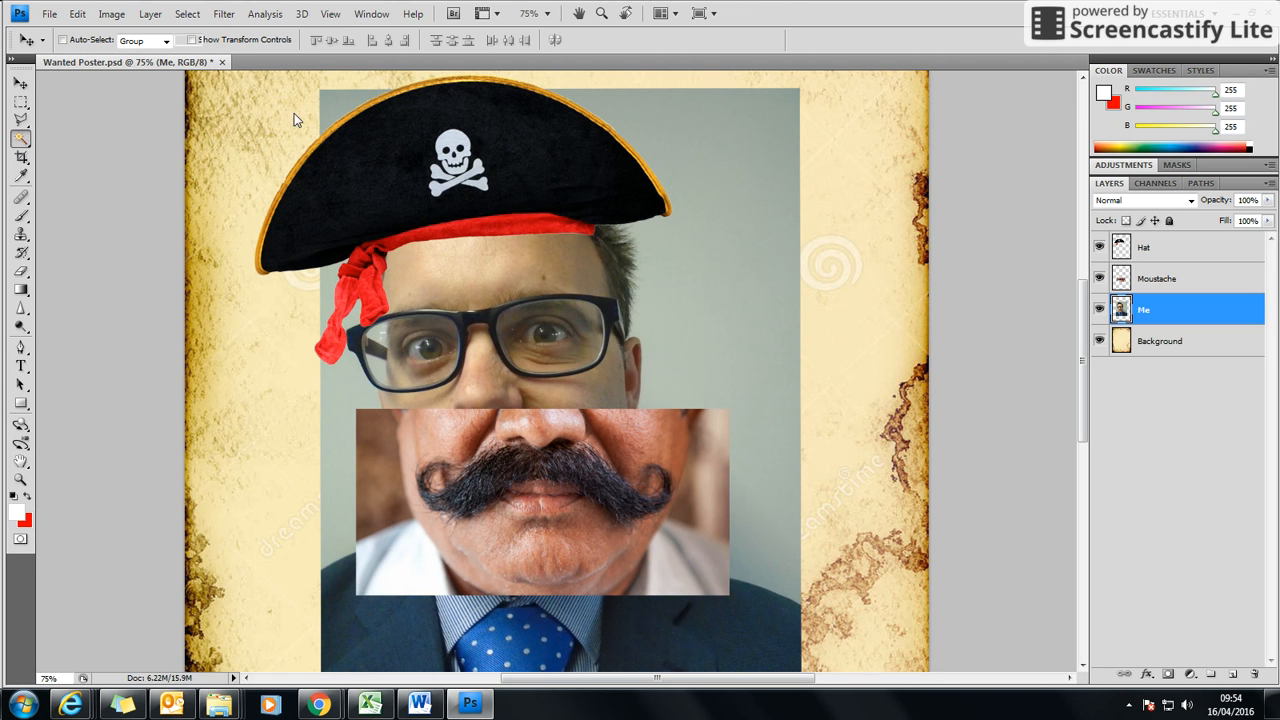
click(742, 231)
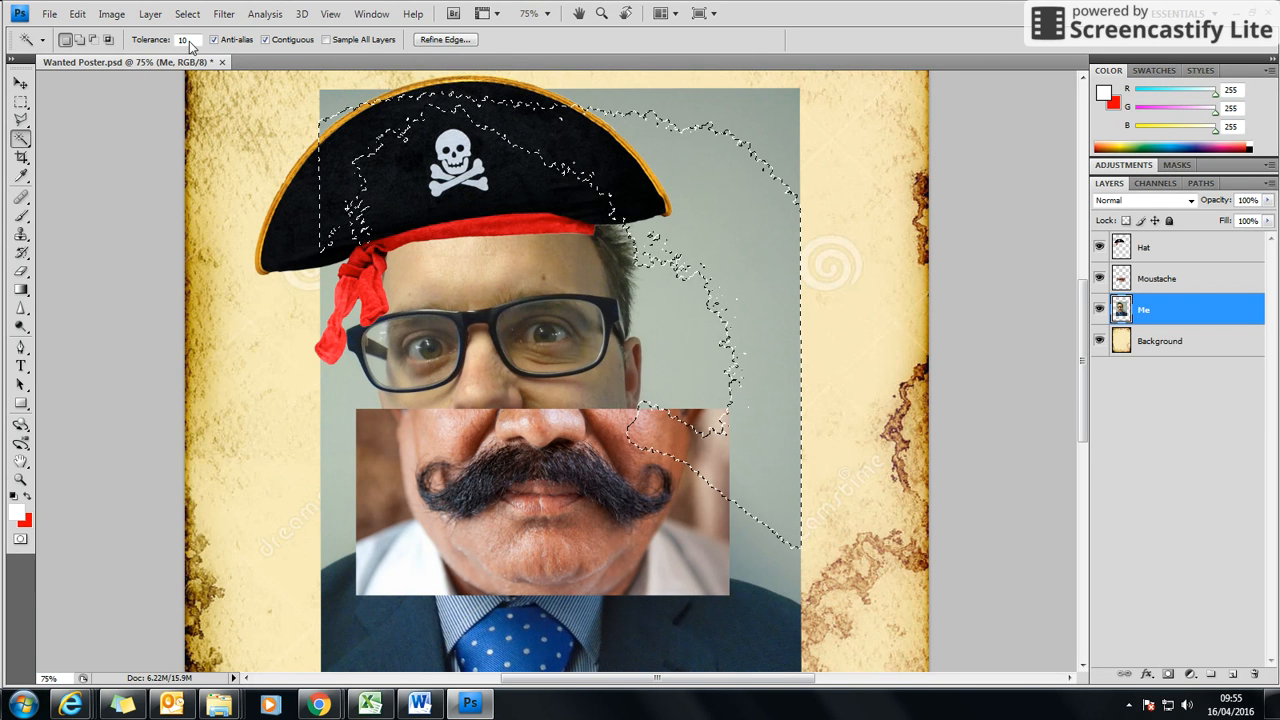
click(172, 39)
text(50)
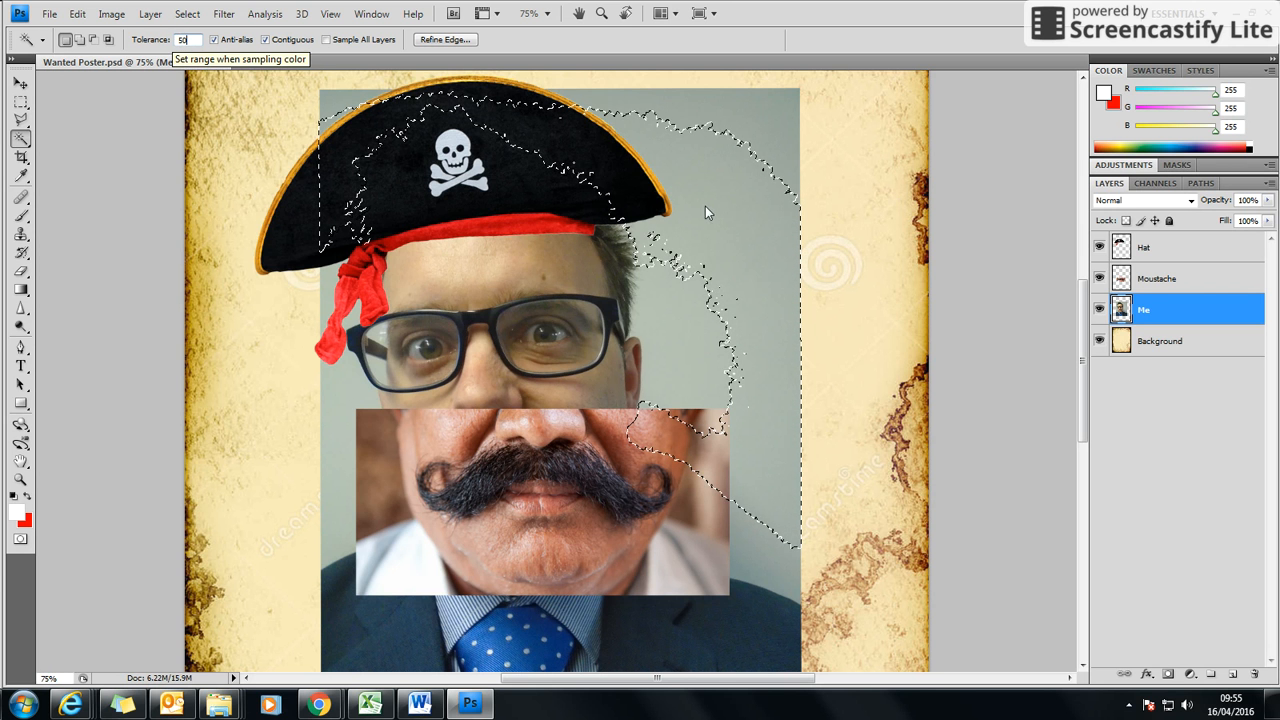
key(Return)
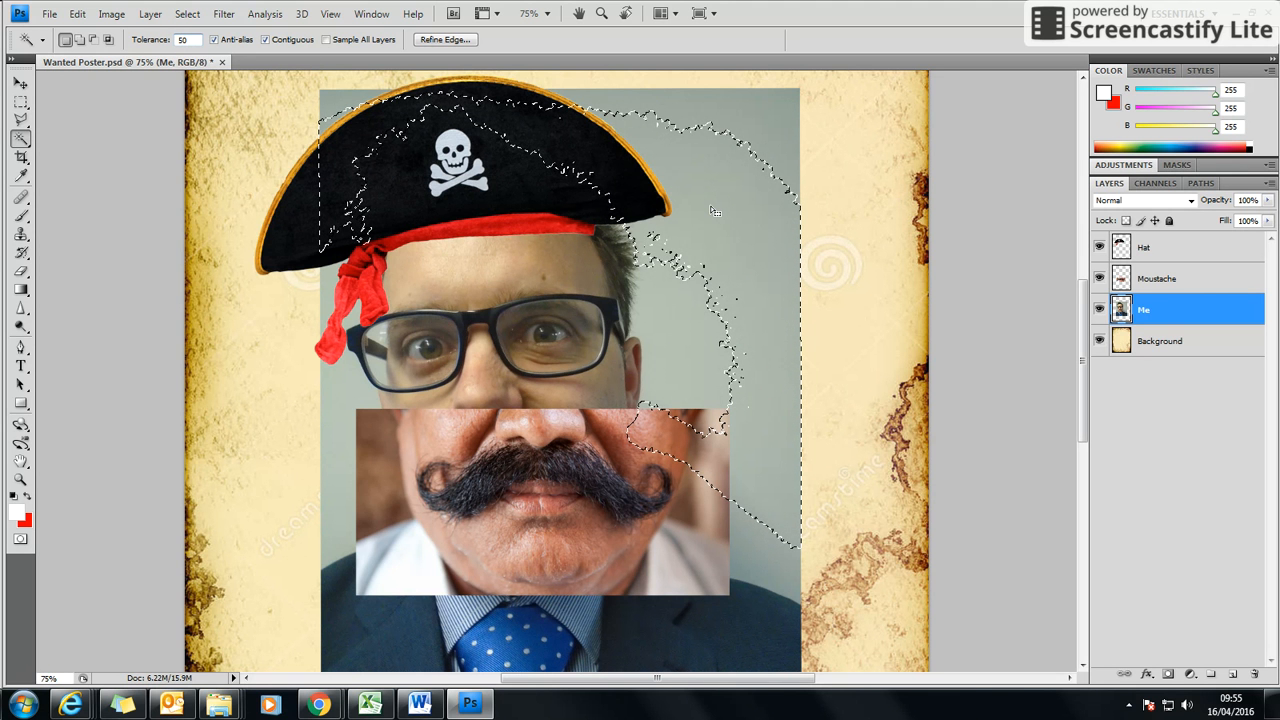
key(ctrl+d)
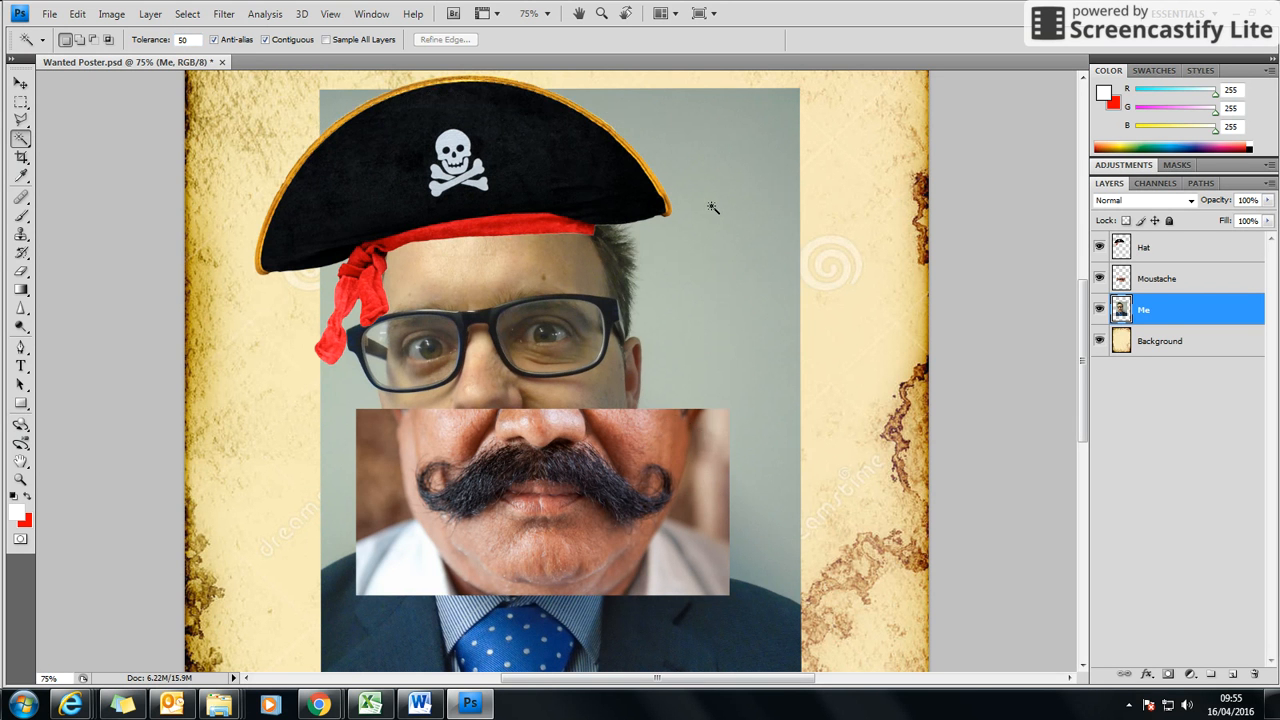
- Select the grey backdrop of the Me layer with the Magic Wand, delete it and deselect
click(772, 200)
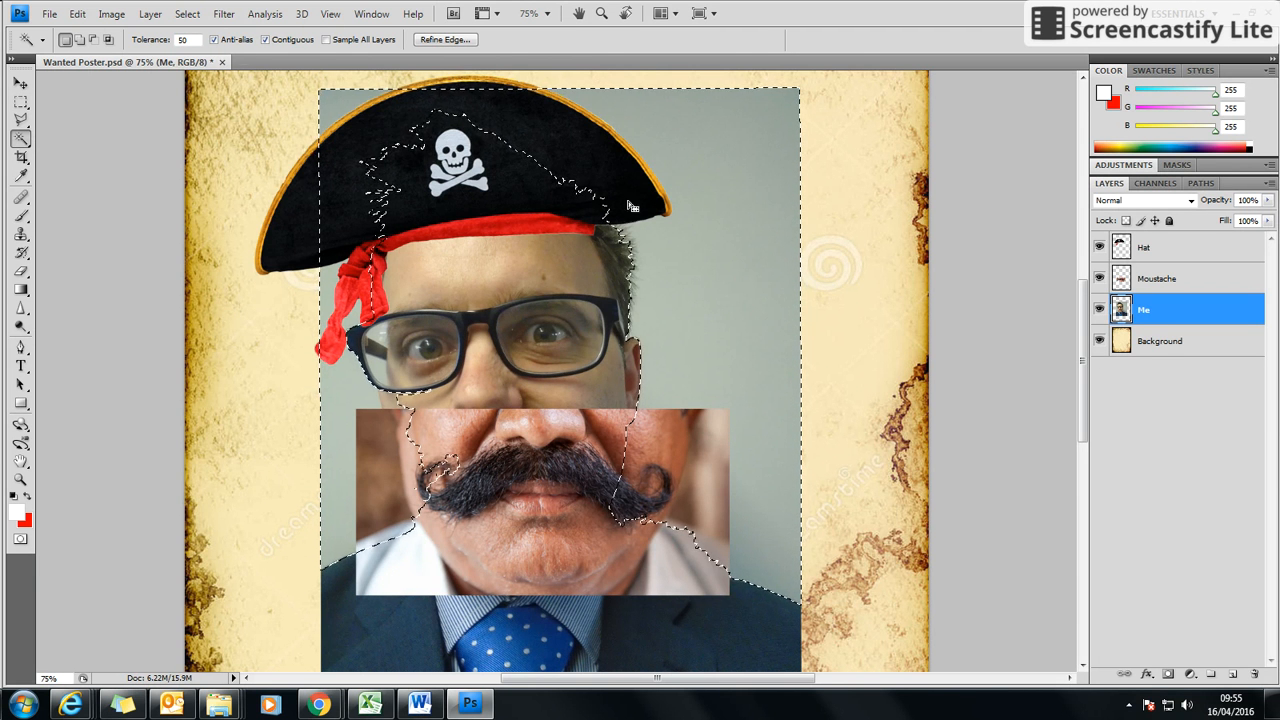
click(717, 195)
key(Delete)
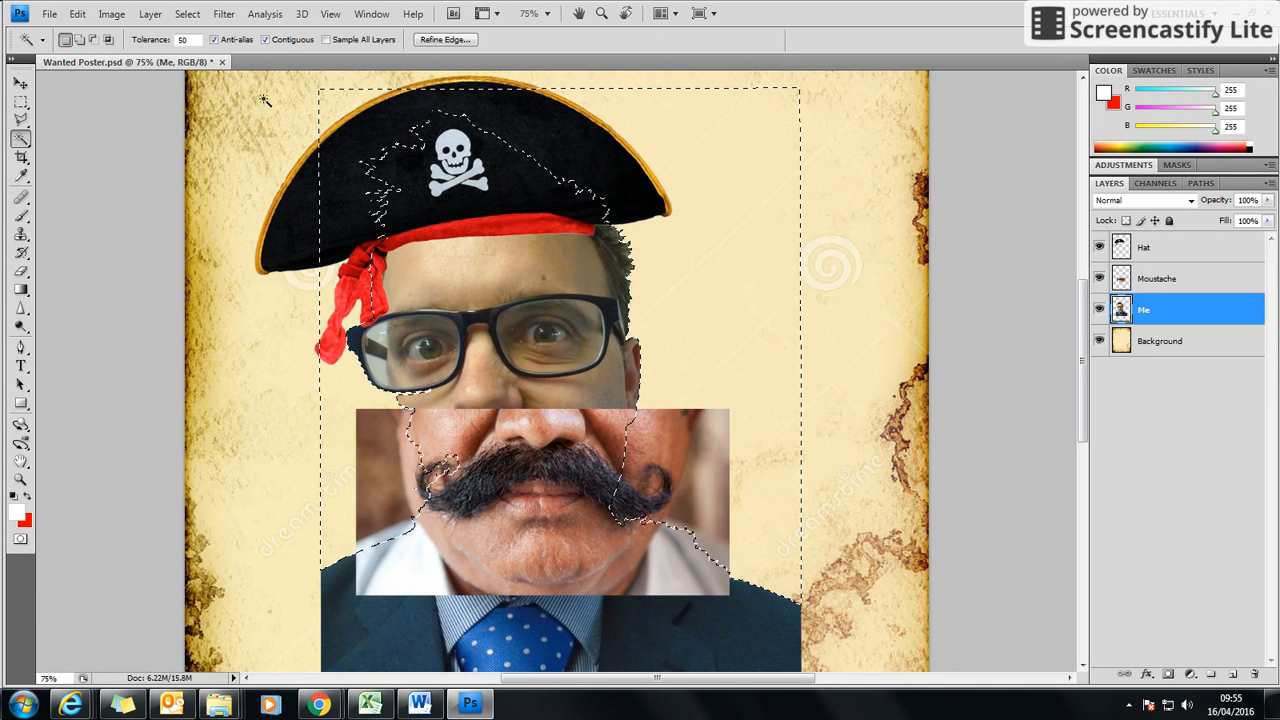
click(150, 14)
mouse_move(185, 14)
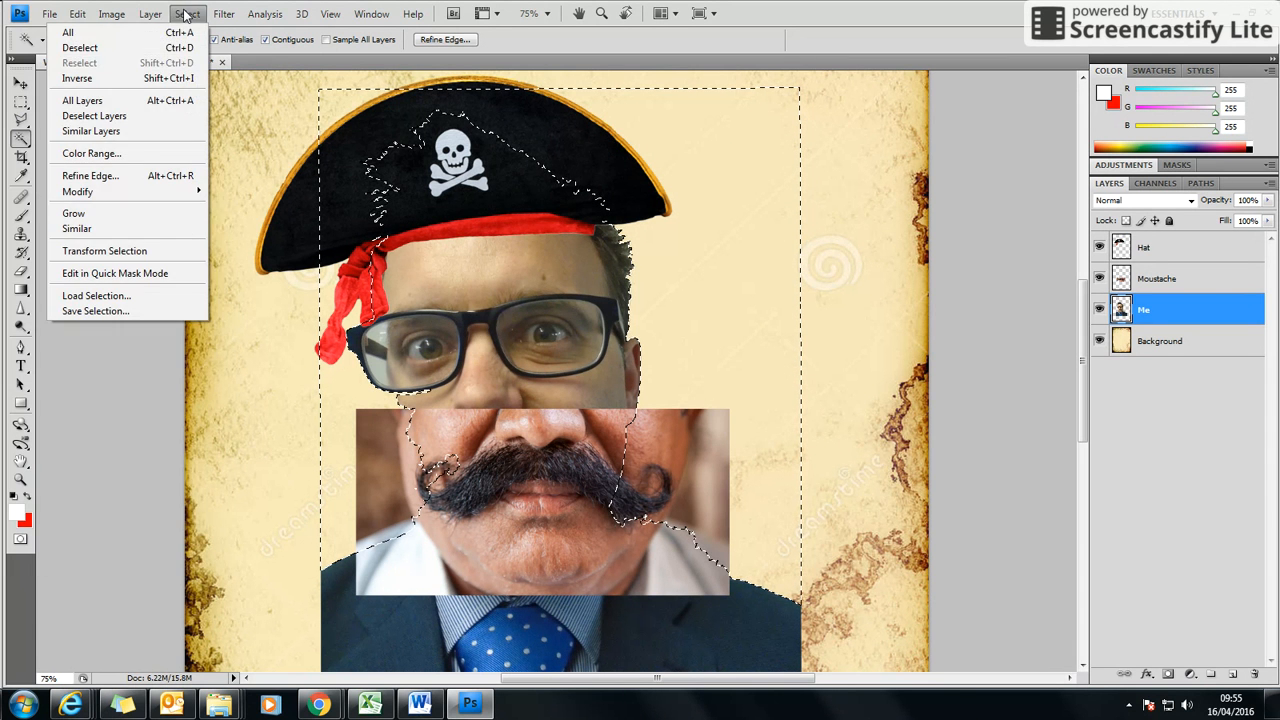
click(80, 48)
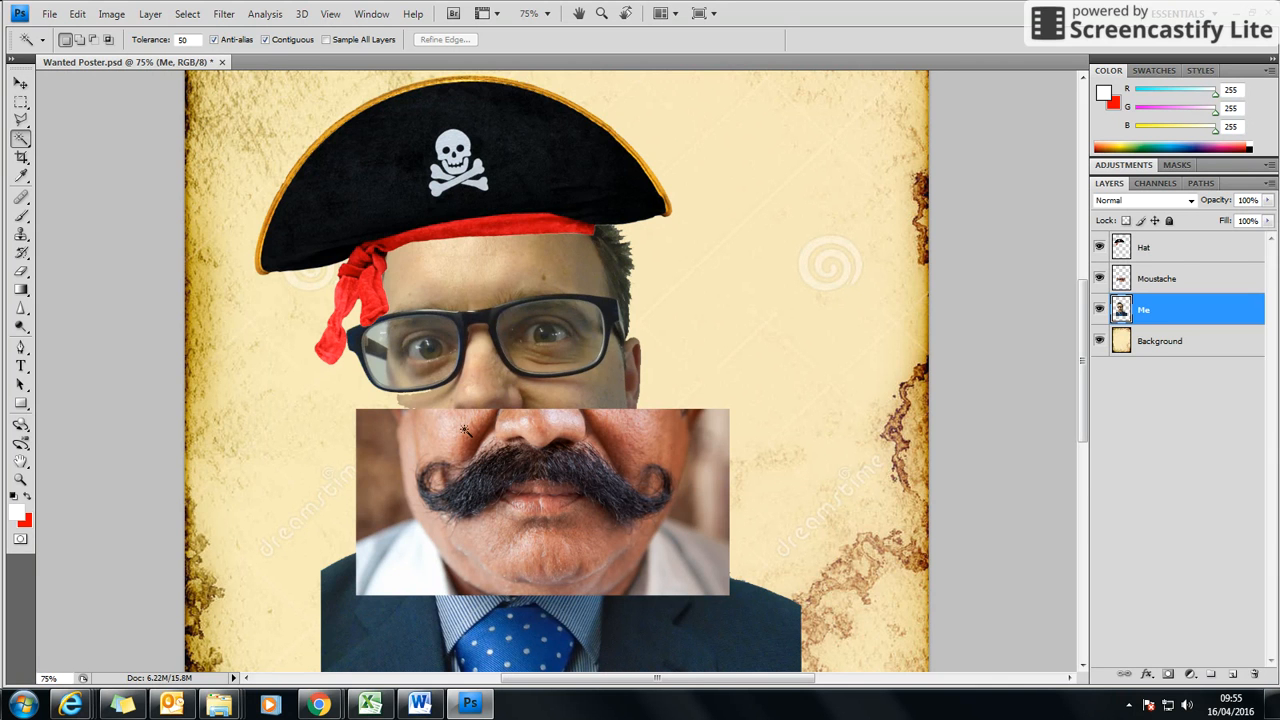
- Make the Moustache layer active with the Move tool
click(20, 86)
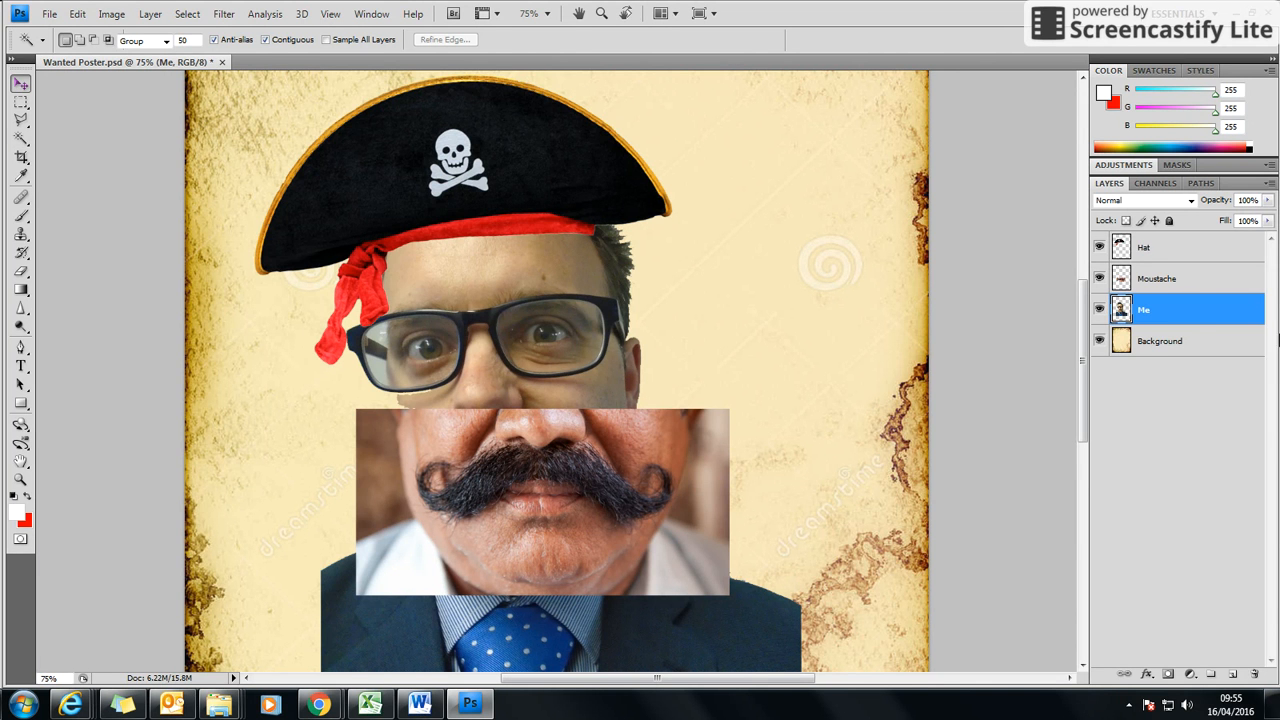
click(1193, 288)
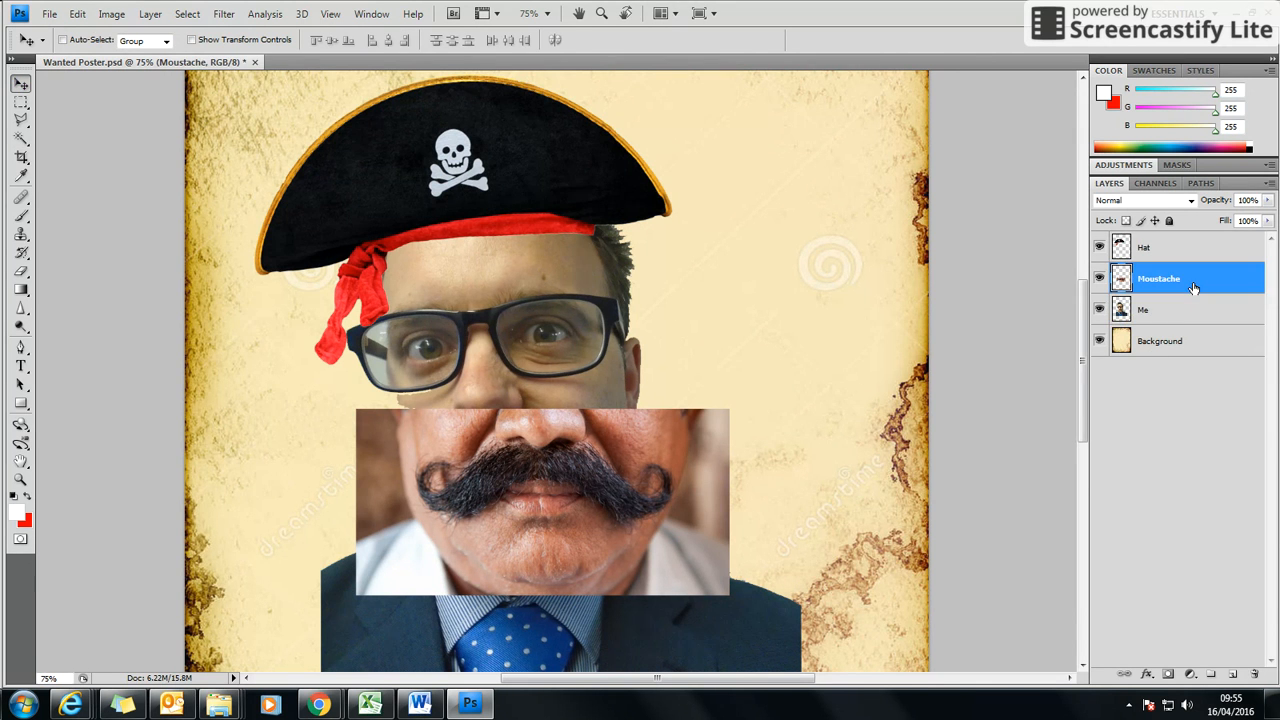
- Try selecting the skin around the moustache with the Magic Wand and clear that selection
click(21, 139)
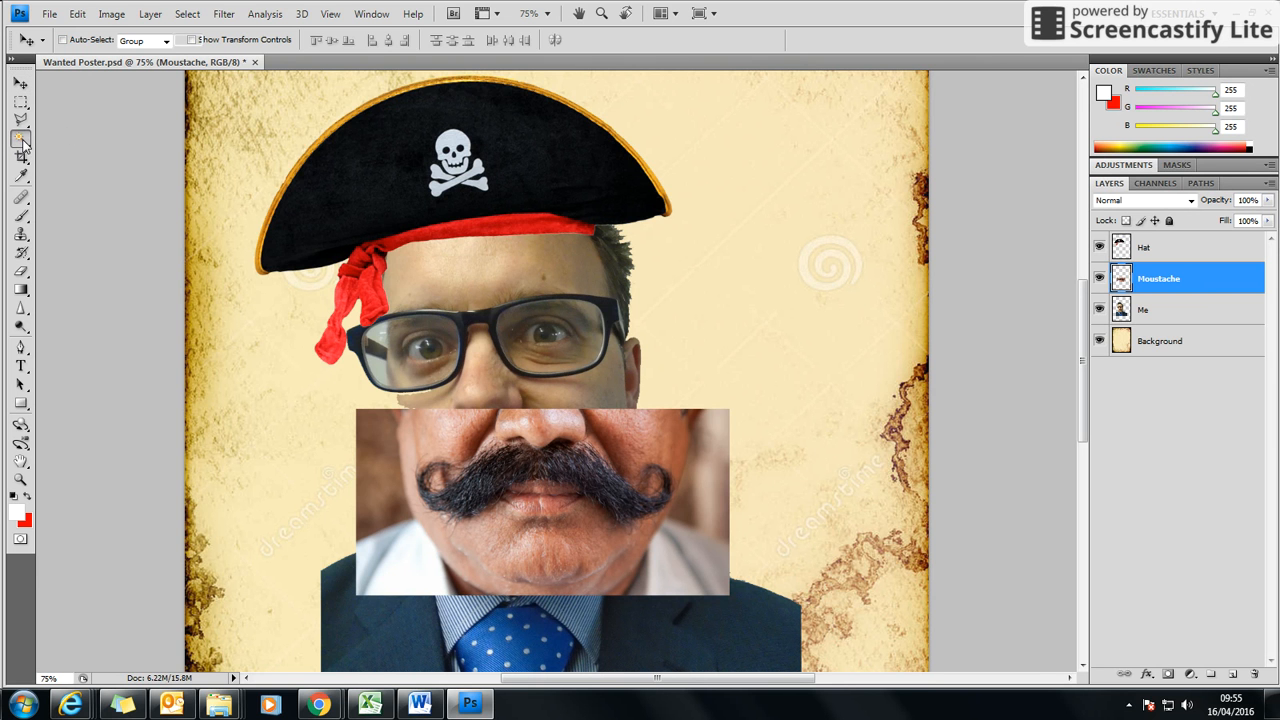
click(672, 447)
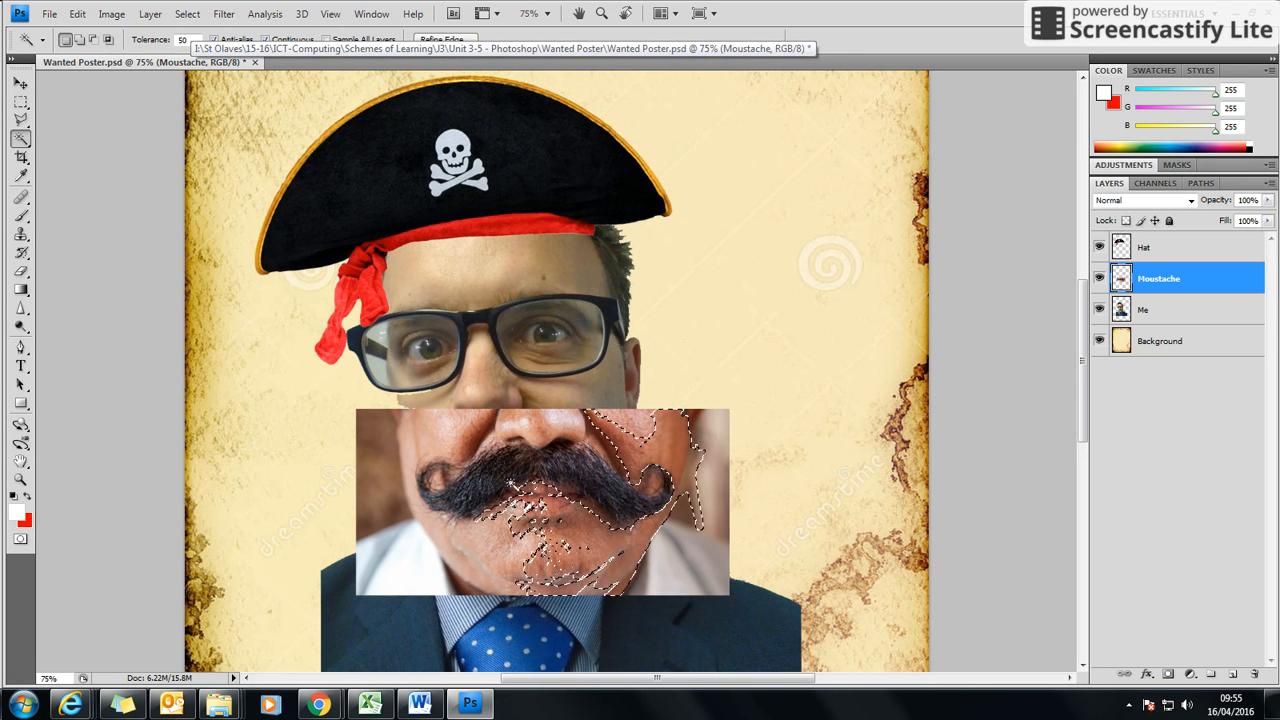
click(187, 13)
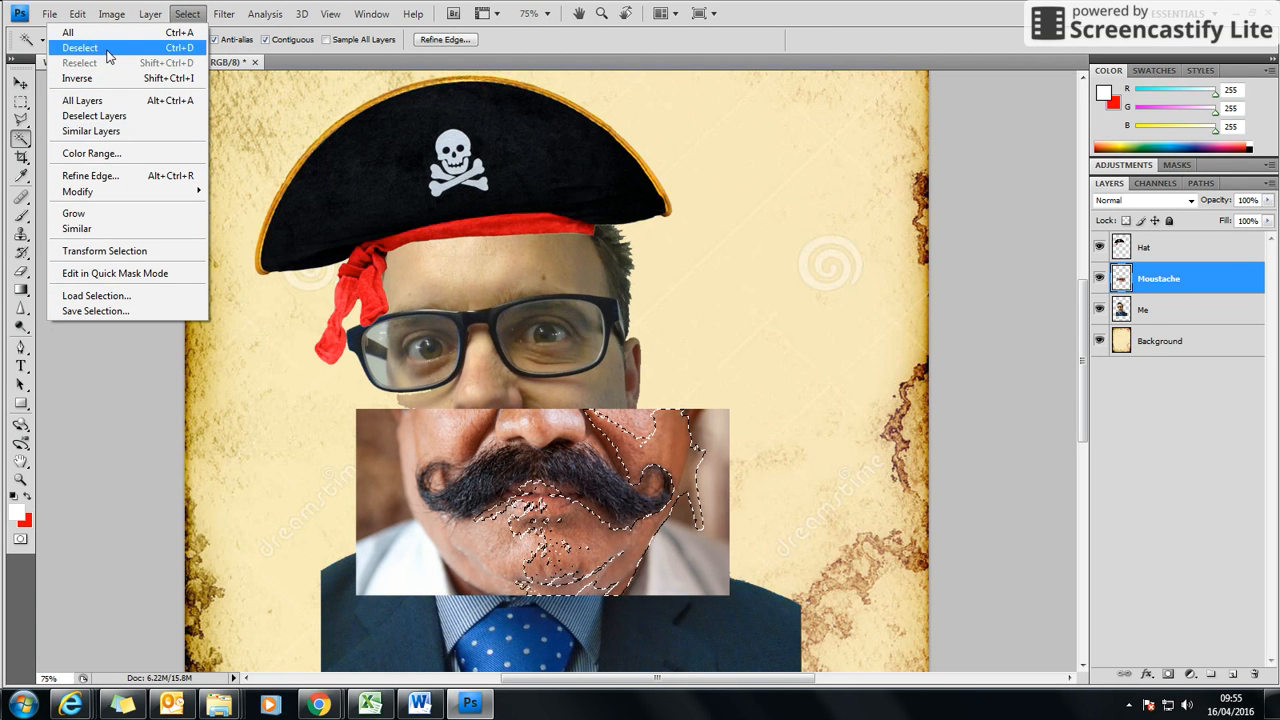
key(Escape)
key(ctrl+d)
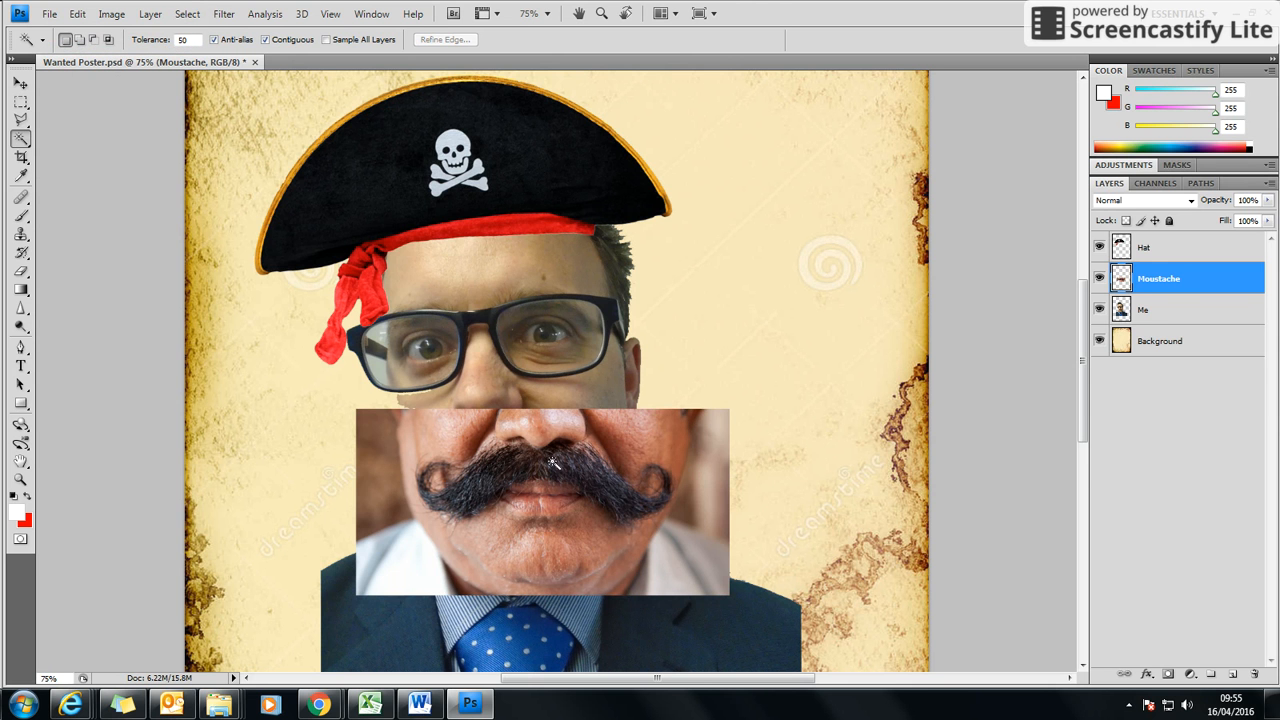
- Outline the moustache on its layer with the Polygonal Lasso at 100% zoom and close the selection
click(20, 120)
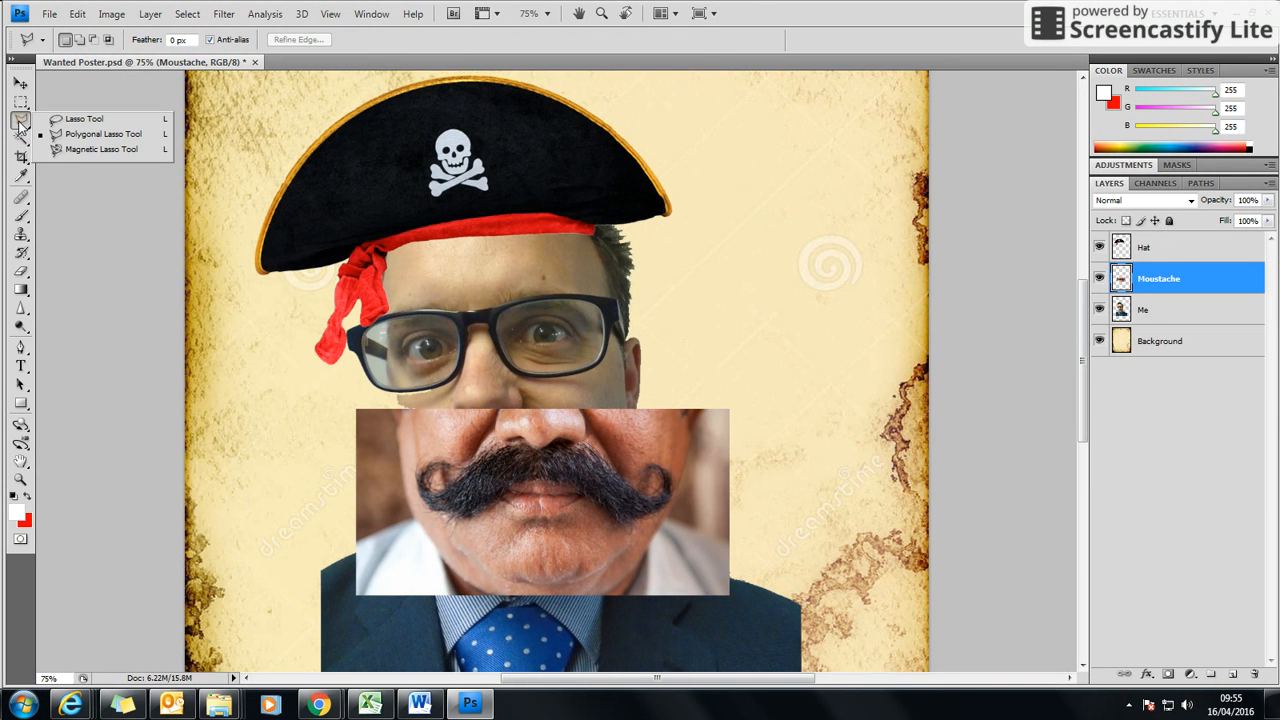
click(85, 136)
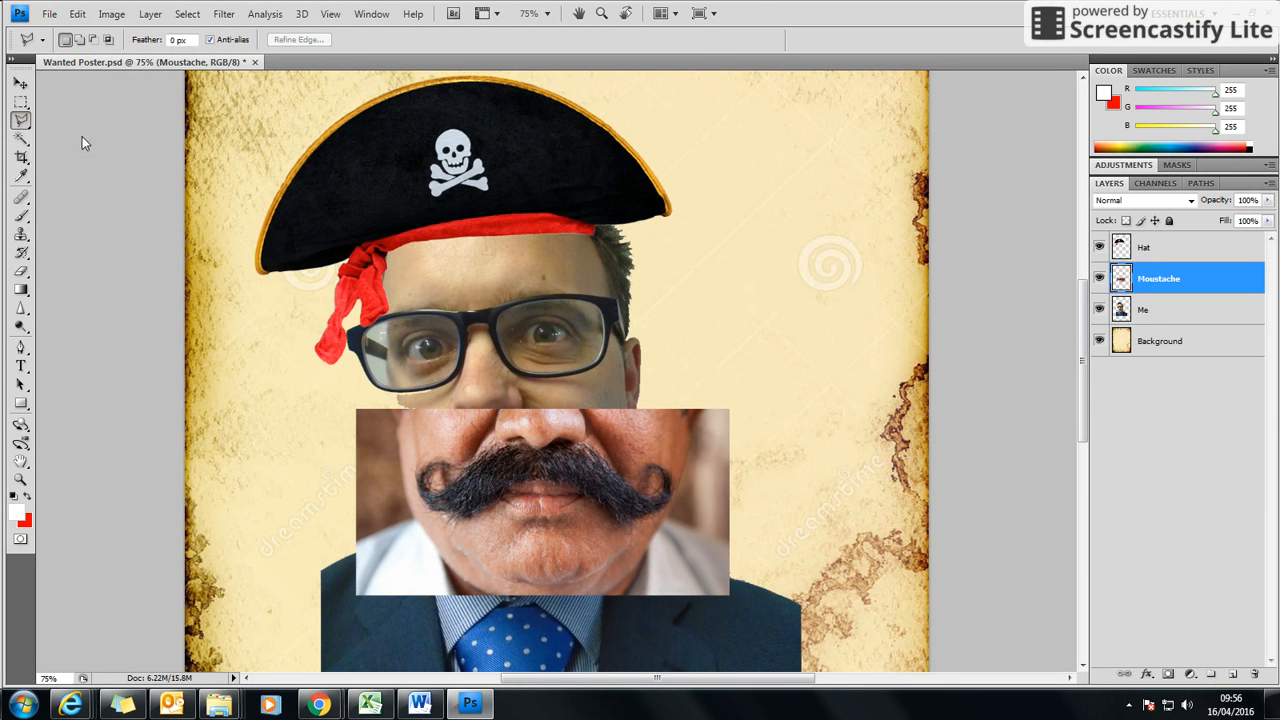
click(44, 678)
key(Return)
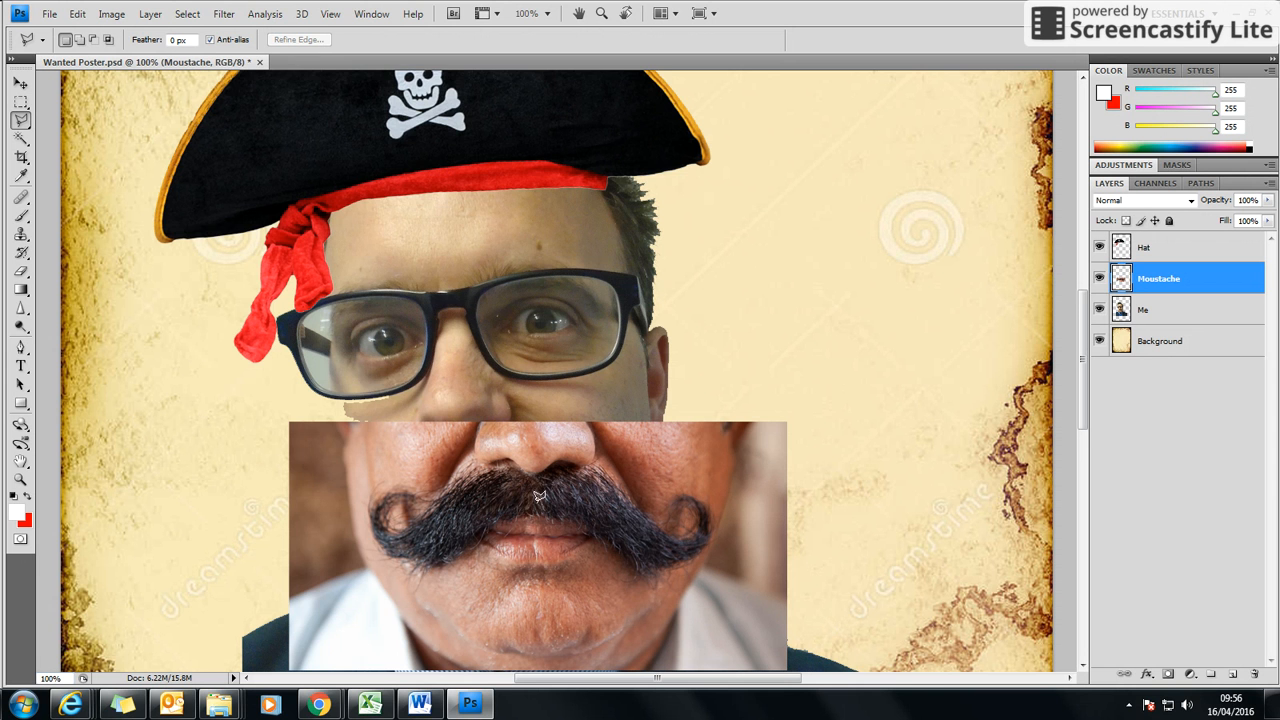
scroll(540, 495, down, 3)
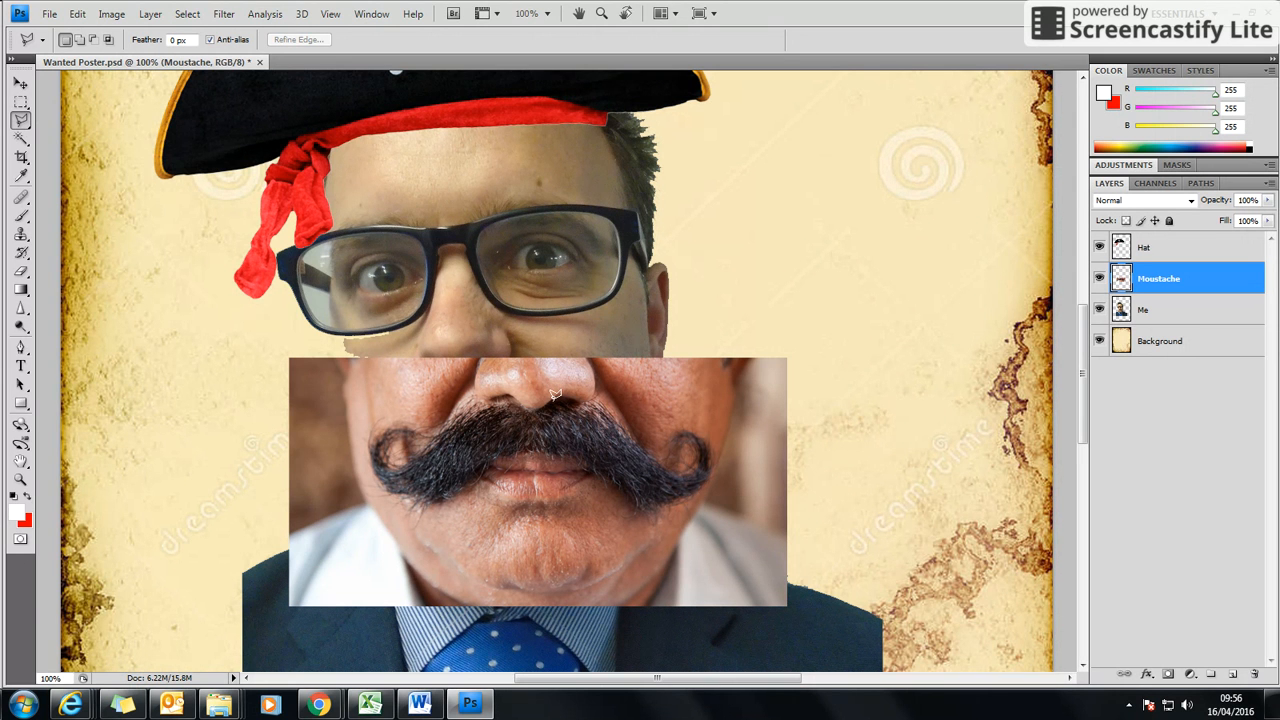
mouse_move(540, 406)
mouse_down()
mouse_move(602, 395)
mouse_move(653, 456)
mouse_move(694, 468)
mouse_move(684, 439)
mouse_move(664, 446)
mouse_move(688, 421)
mouse_move(716, 445)
mouse_move(710, 466)
mouse_move(633, 507)
mouse_move(603, 467)
mouse_move(564, 448)
mouse_move(507, 447)
mouse_move(420, 494)
mouse_move(375, 478)
mouse_move(366, 459)
mouse_move(382, 425)
mouse_move(400, 414)
mouse_move(412, 425)
mouse_move(383, 453)
mouse_move(410, 458)
mouse_move(521, 398)
mouse_up()
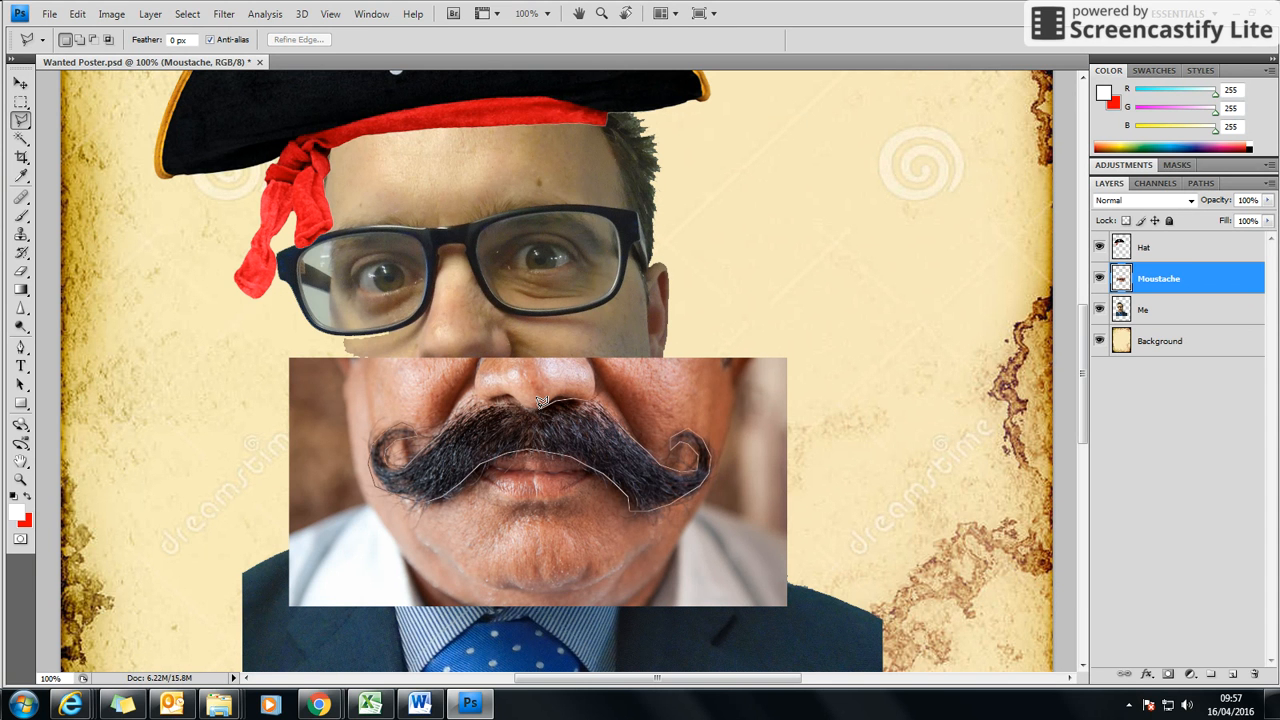
double_click(545, 497)
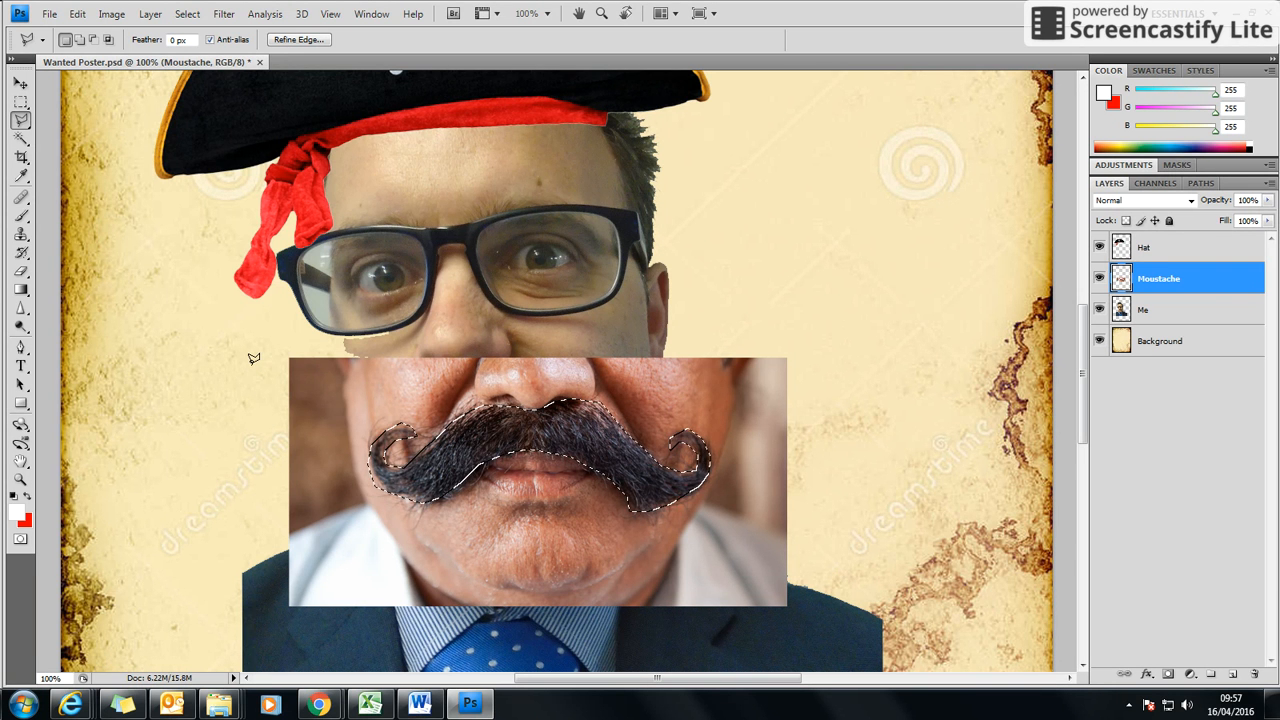
- Try deleting the contents of the moustache selection and undo the deletion
key(Delete)
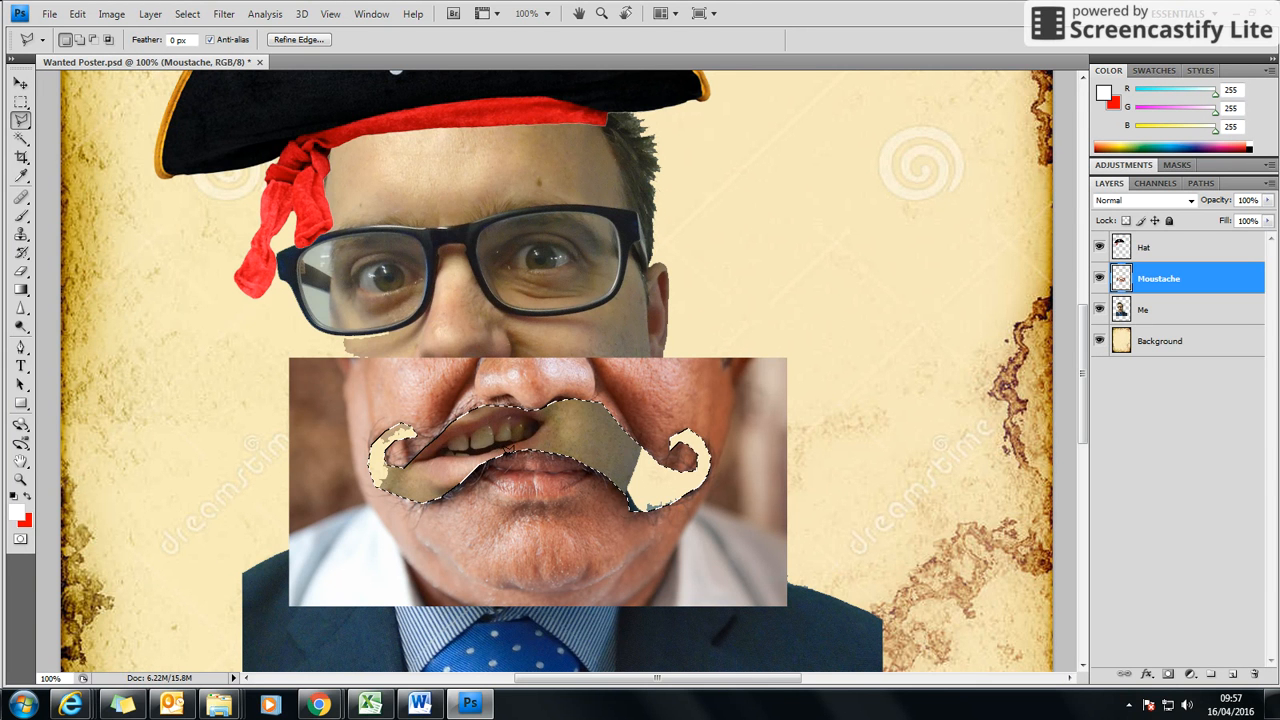
key(ctrl+z)
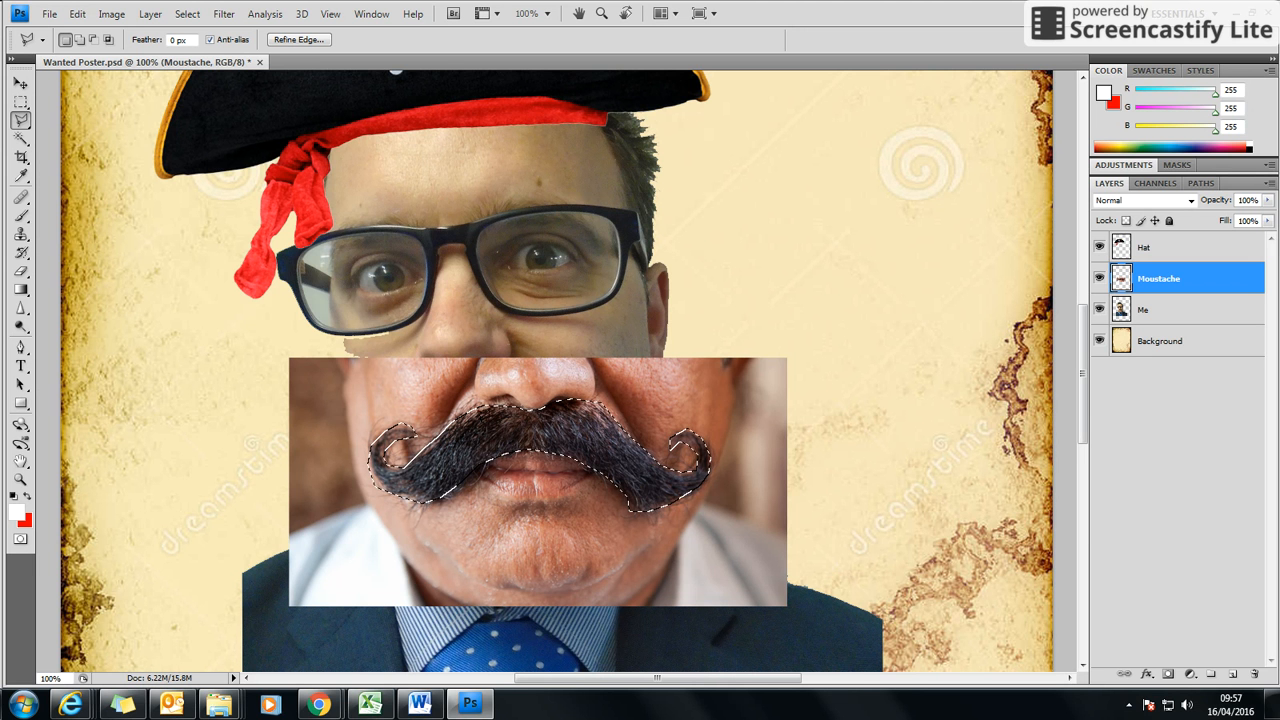
- Invert the moustache selection and feather it with a radius of 5 pixels
click(188, 17)
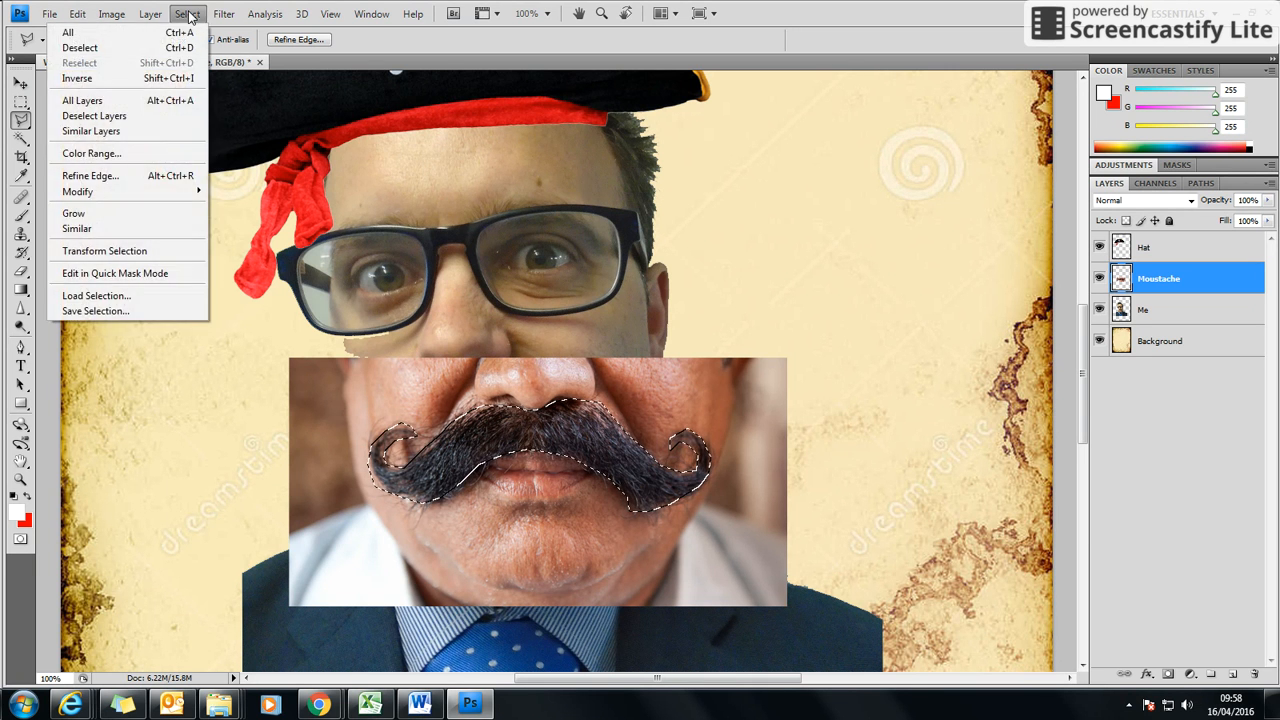
click(112, 85)
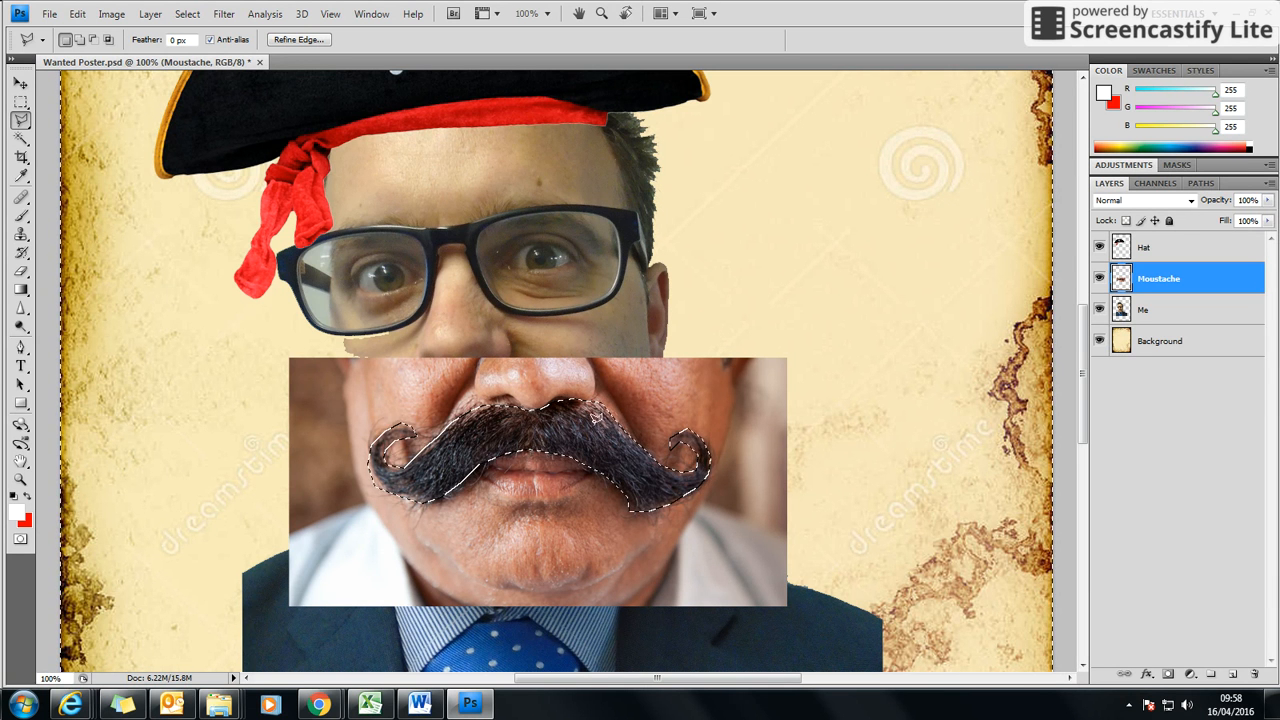
click(194, 20)
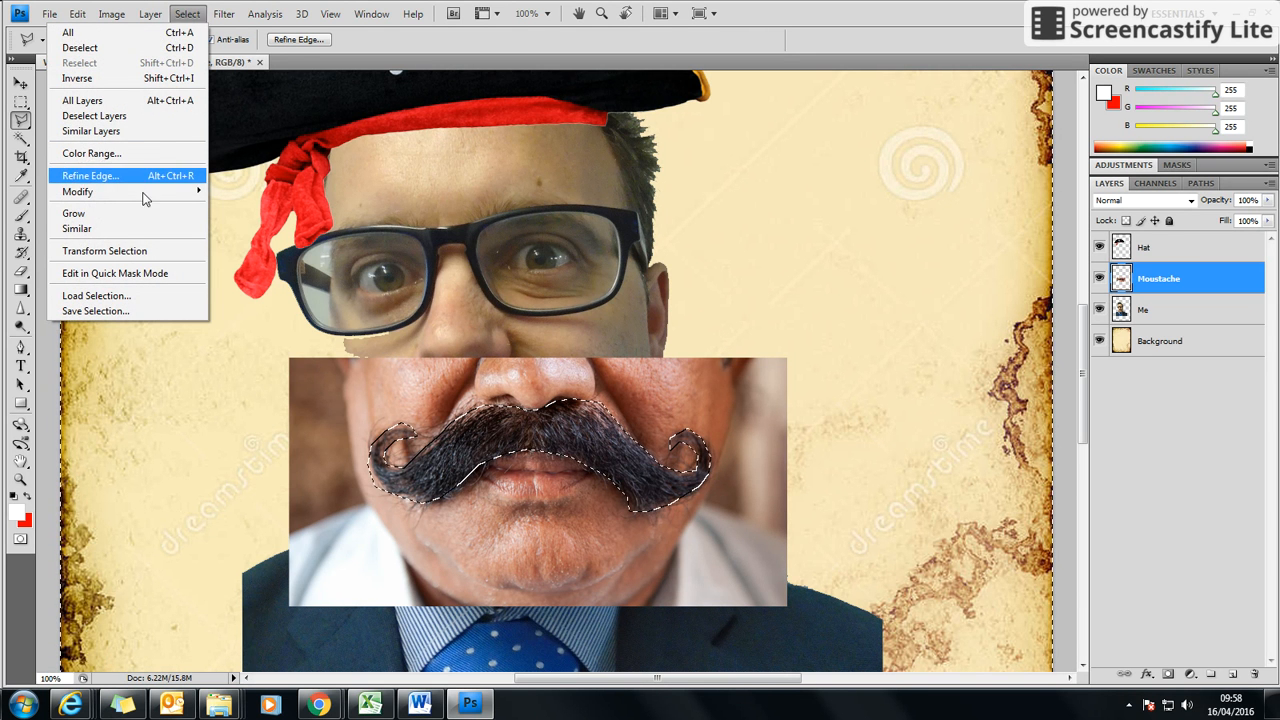
mouse_move(128, 200)
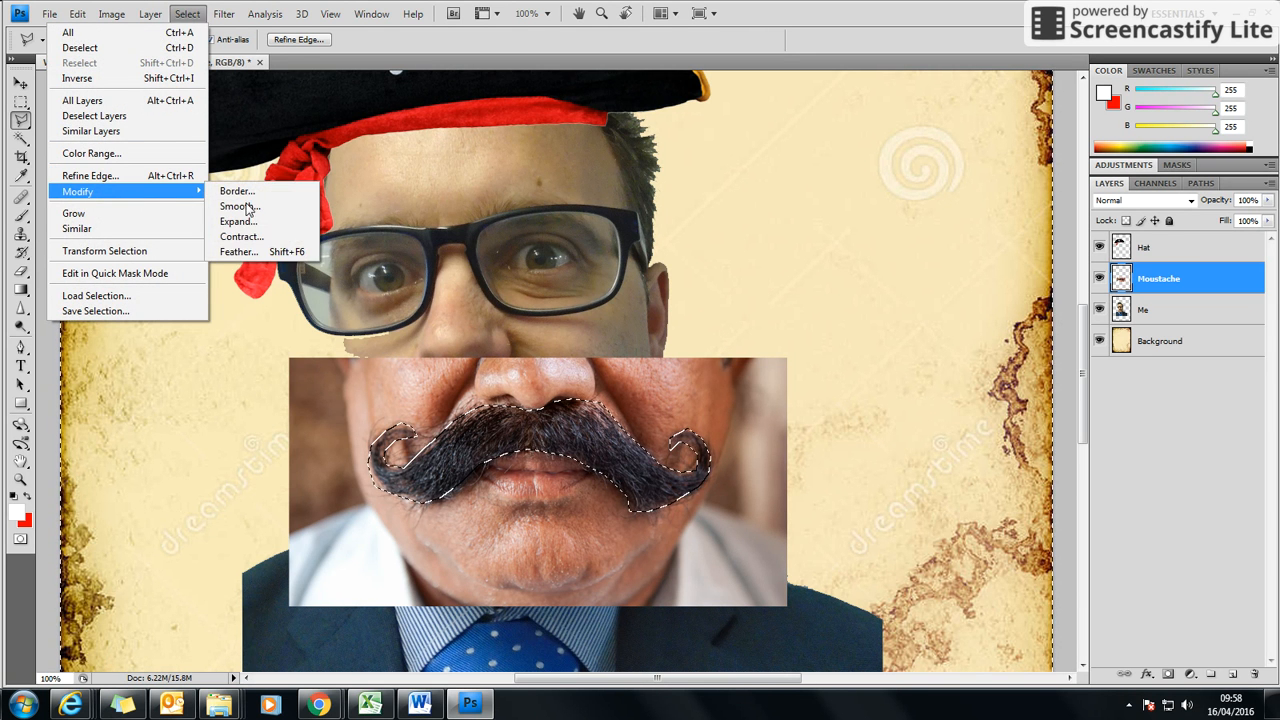
click(268, 252)
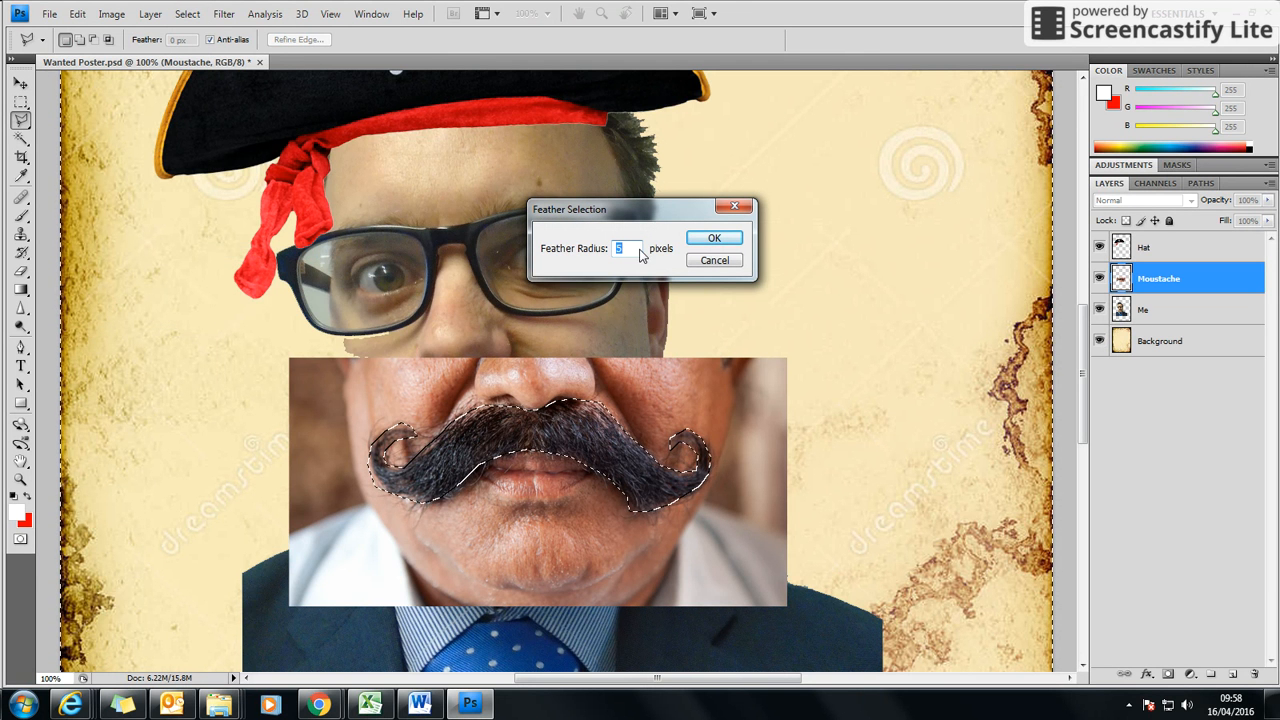
click(703, 244)
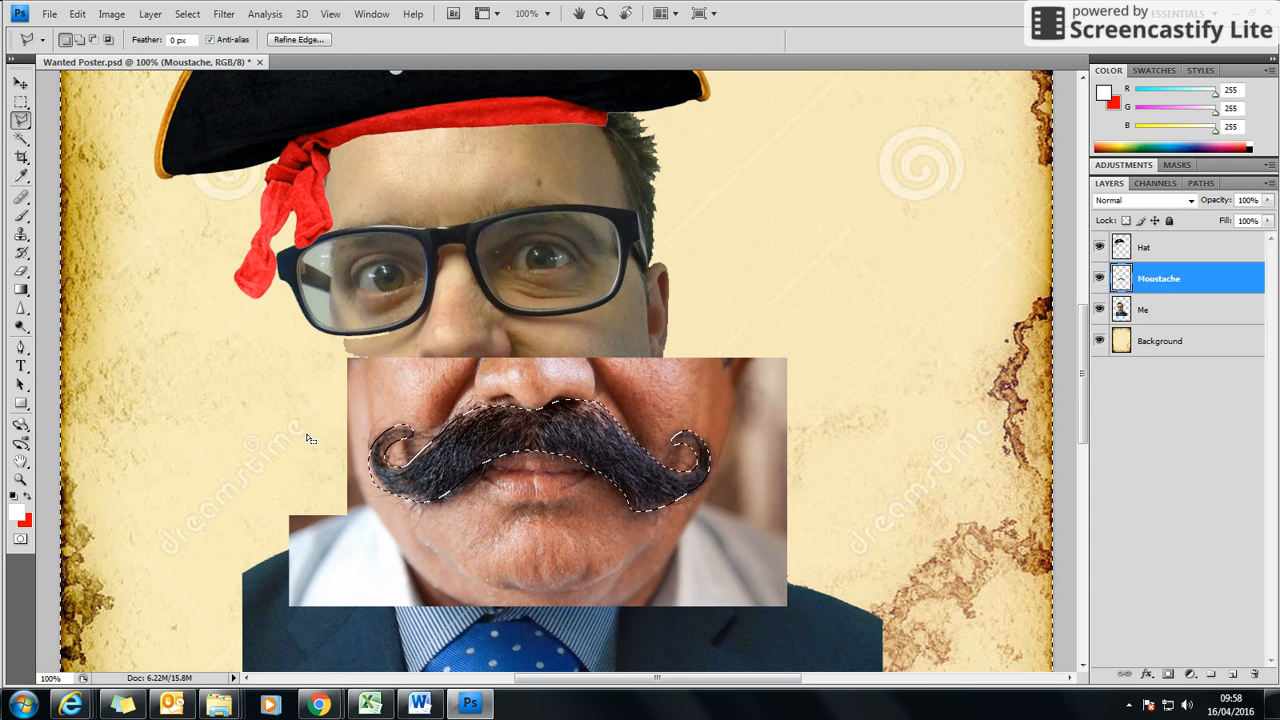
- Delete the photo area surrounding the moustache and deselect
key(Delete)
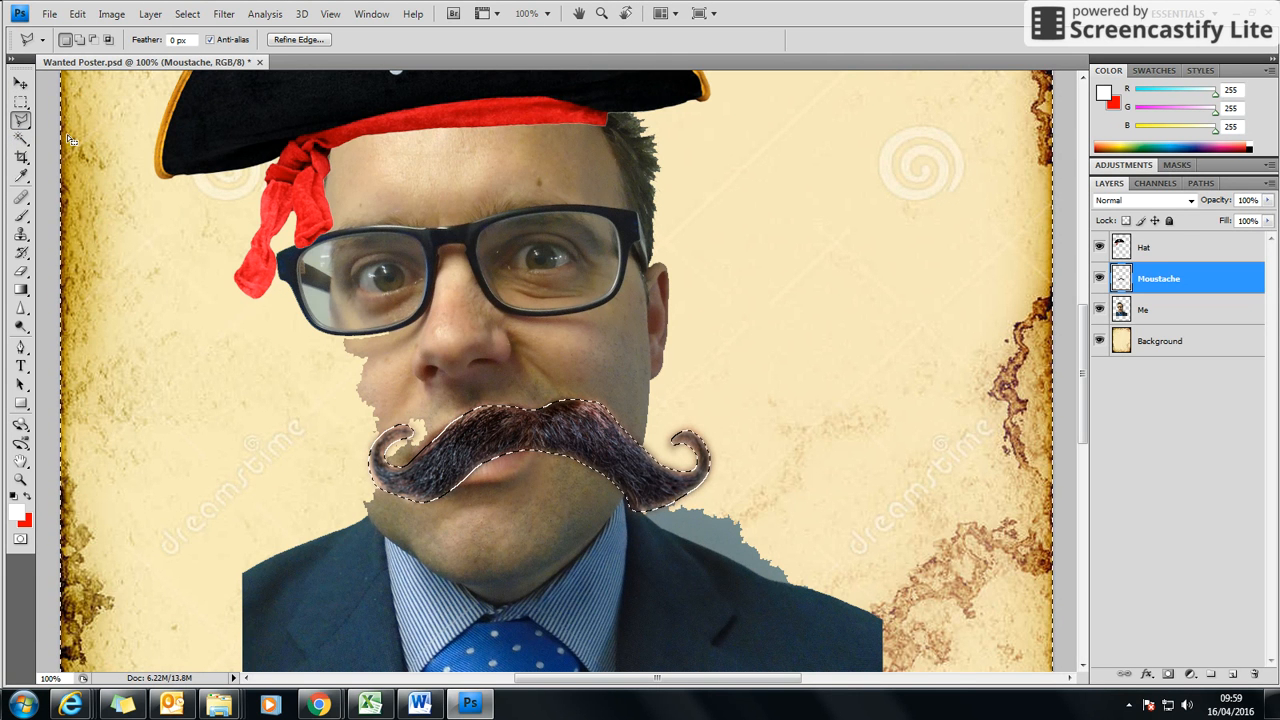
click(187, 14)
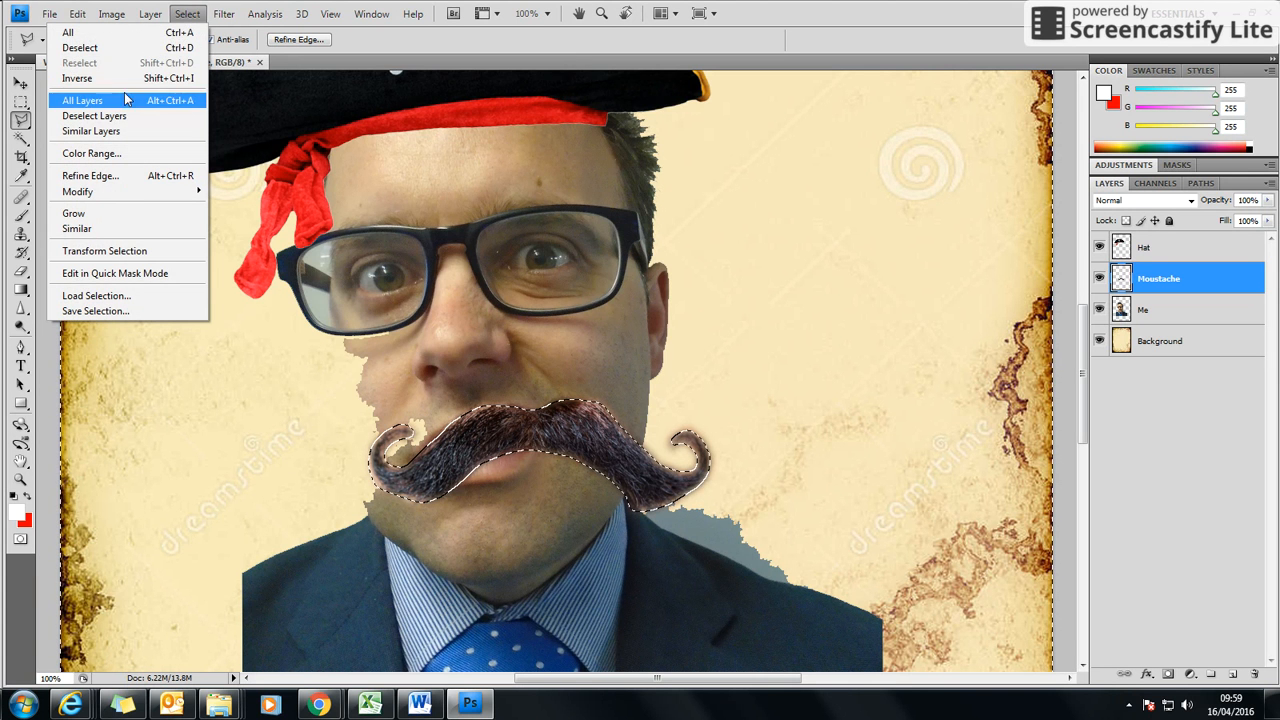
click(90, 50)
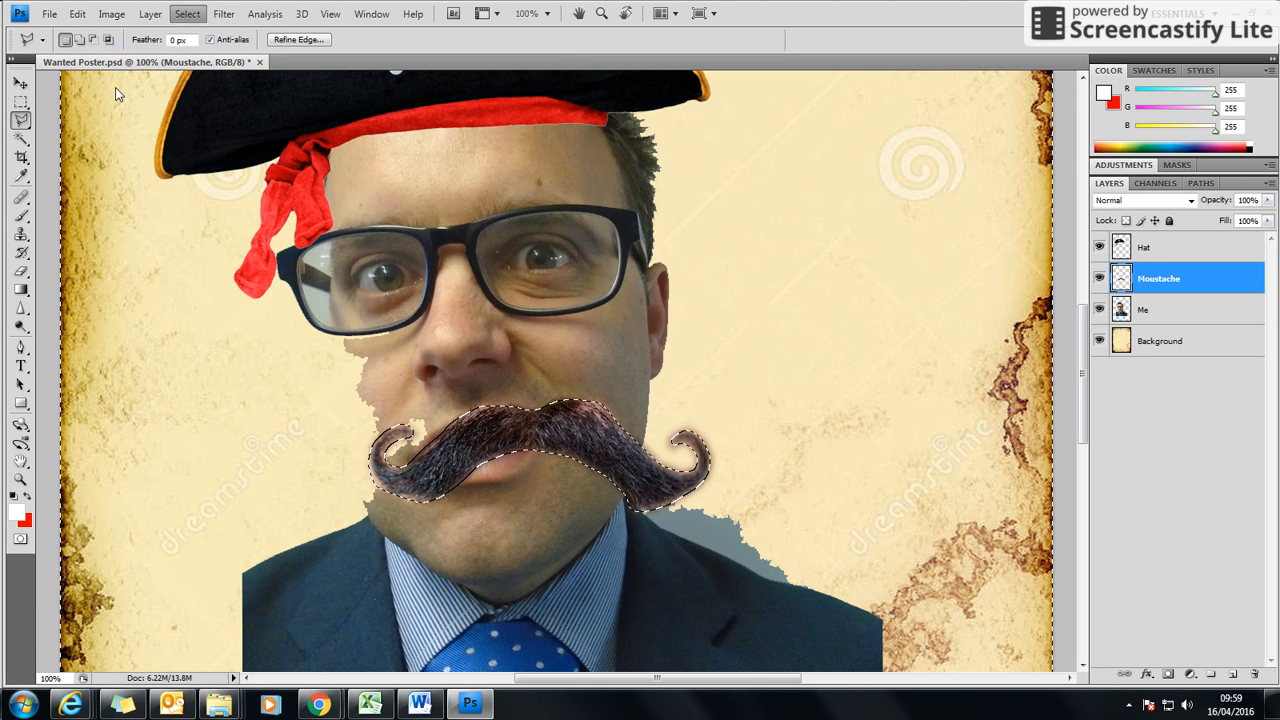
- Free Transform the moustache layer and move it onto the upper lip beneath the nose, at about X 503.5 px, Y 959.5 px
click(20, 84)
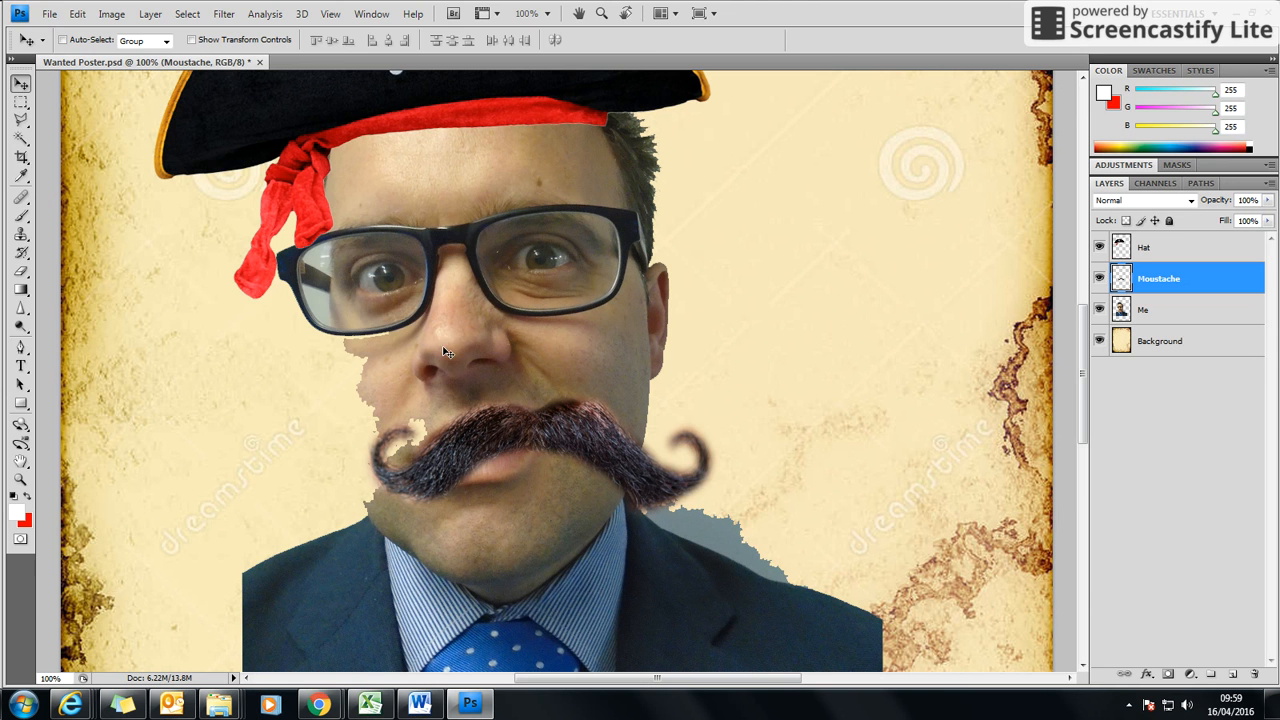
click(52, 14)
mouse_move(78, 14)
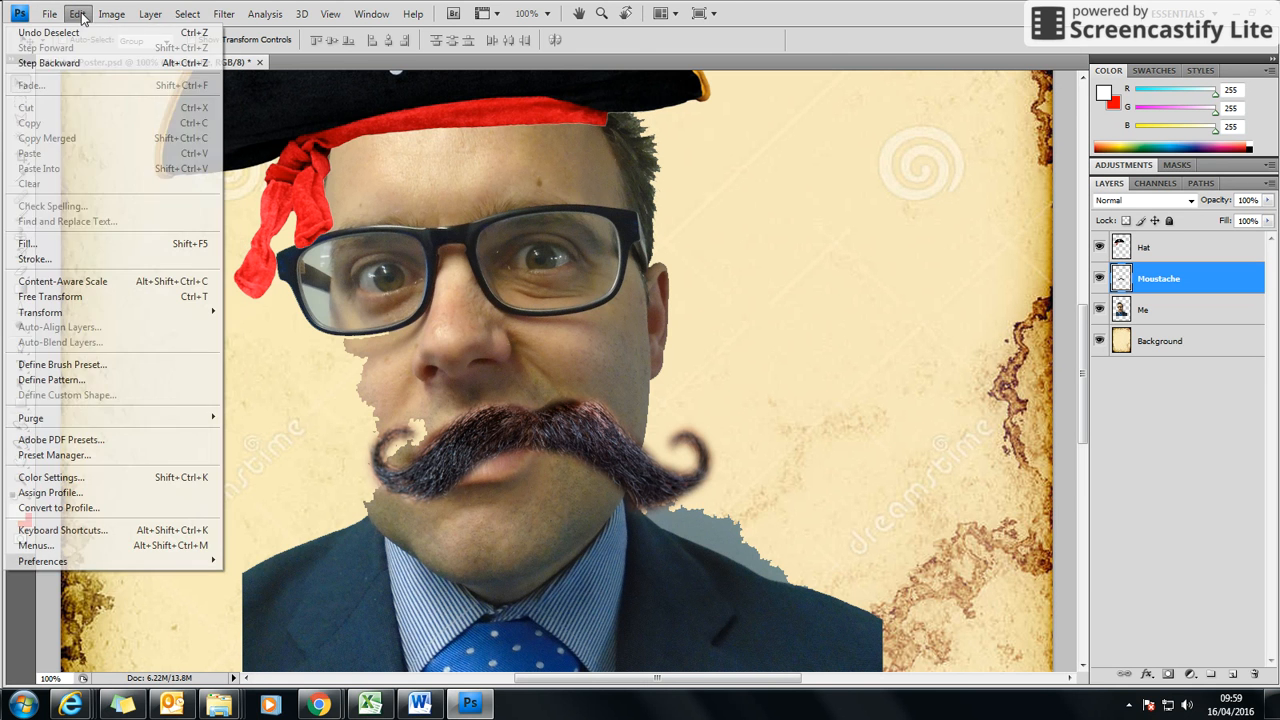
click(90, 297)
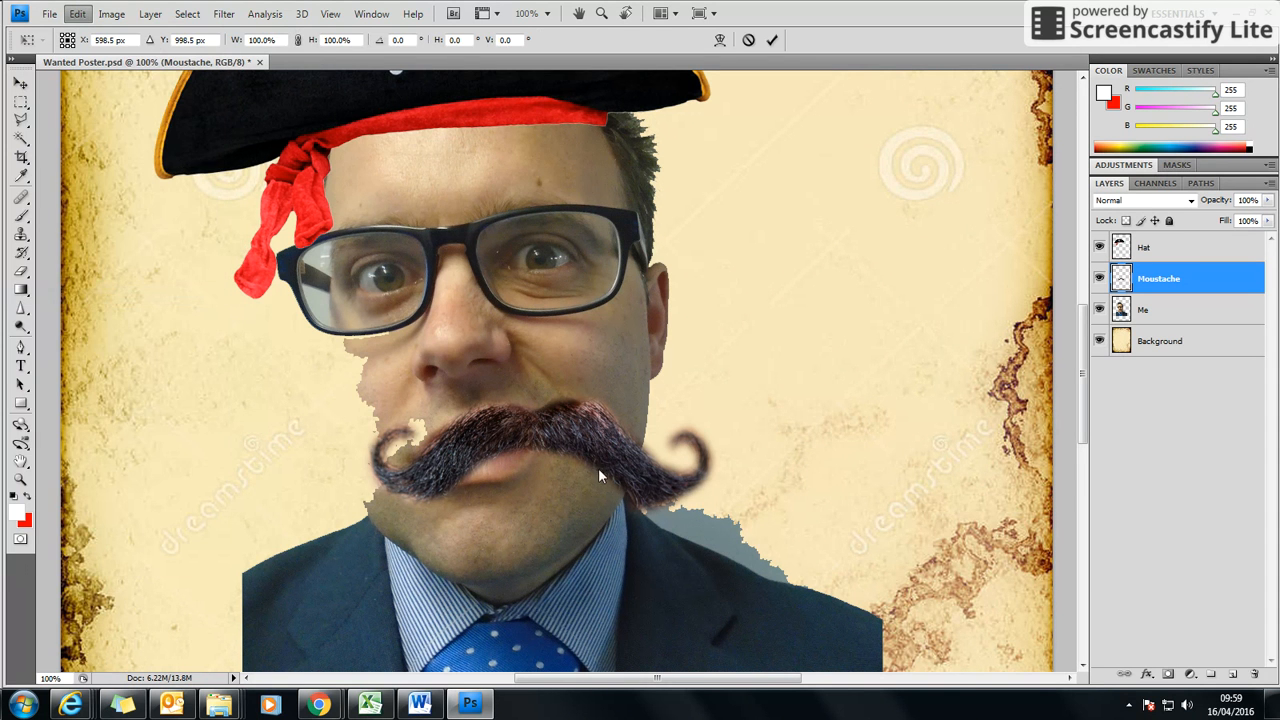
drag(552, 426, 423, 392)
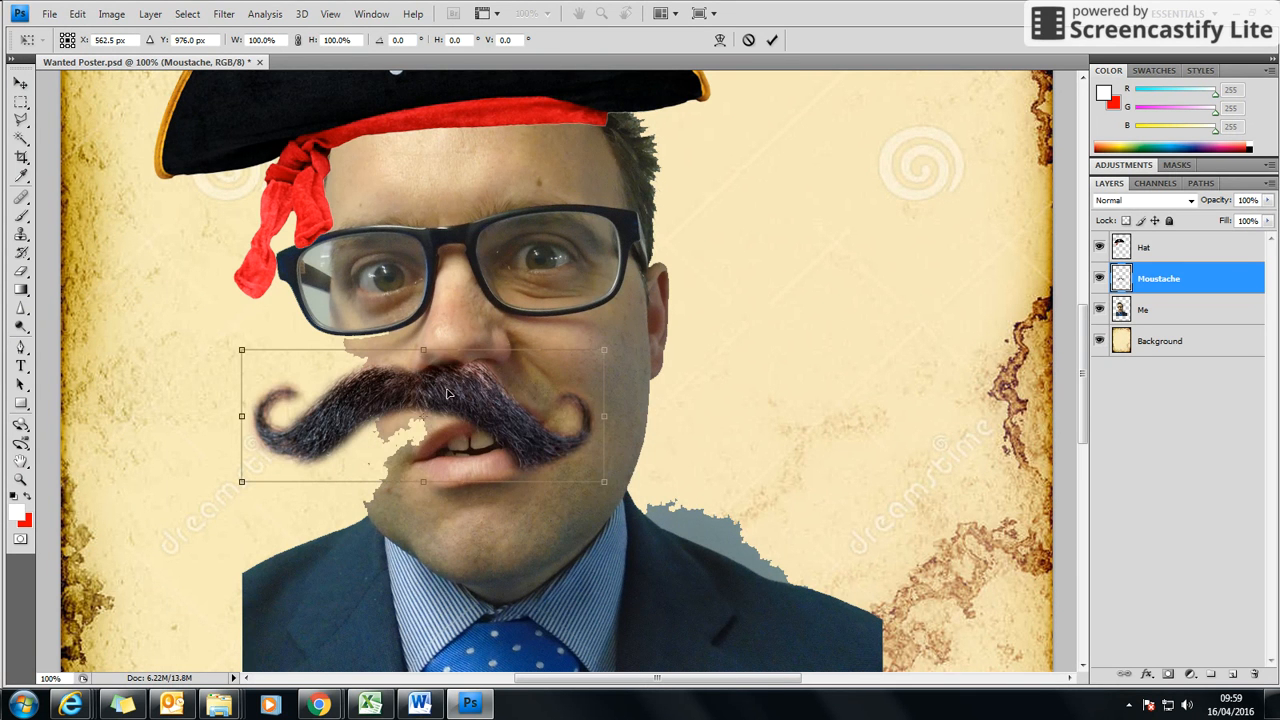
drag(489, 396, 491, 396)
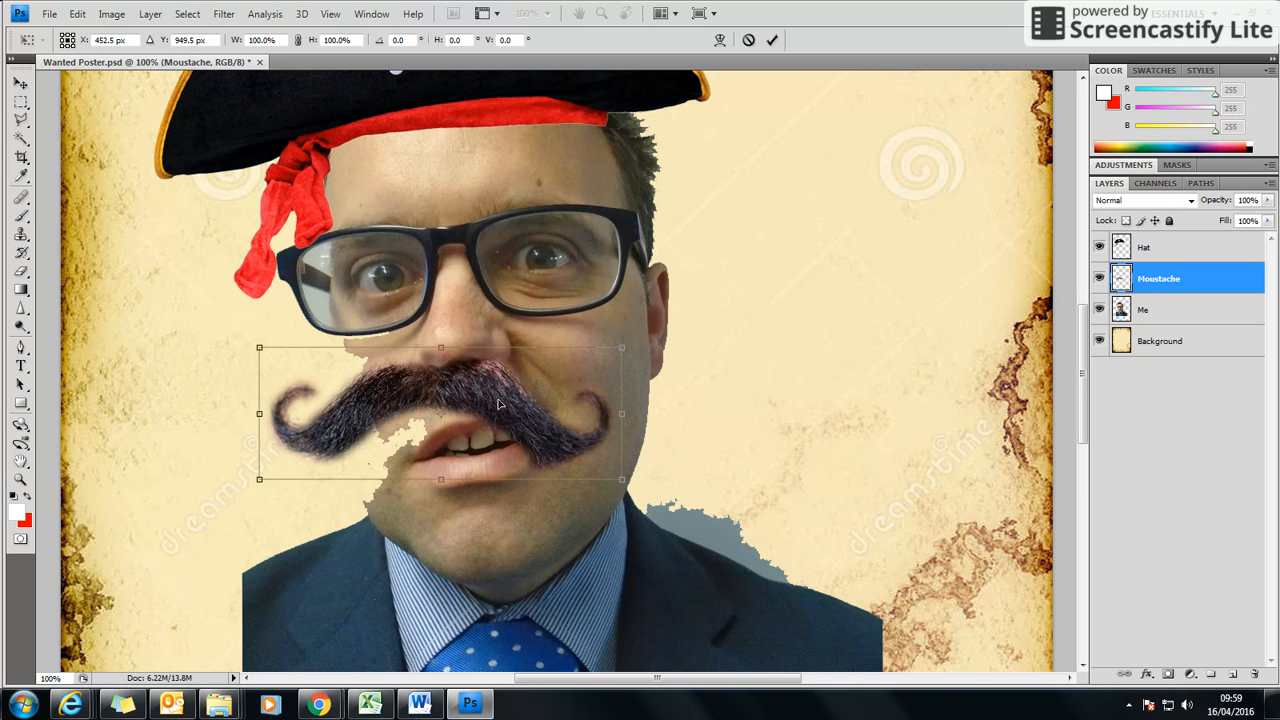
drag(498, 404, 521, 414)
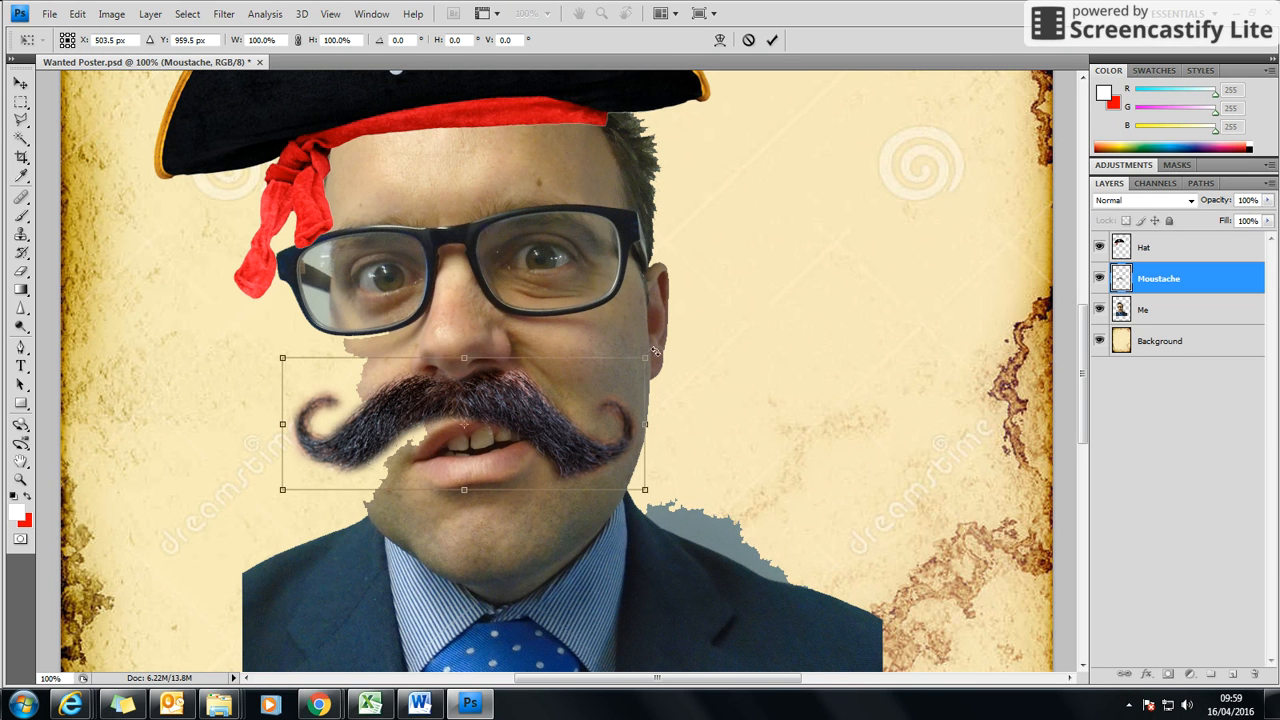
- Rotate the moustache to about -10° to follow the mouth's tilt, shift it to about X 522.5 px, Y 954.5 px, and apply the transformation
drag(637, 335, 633, 330)
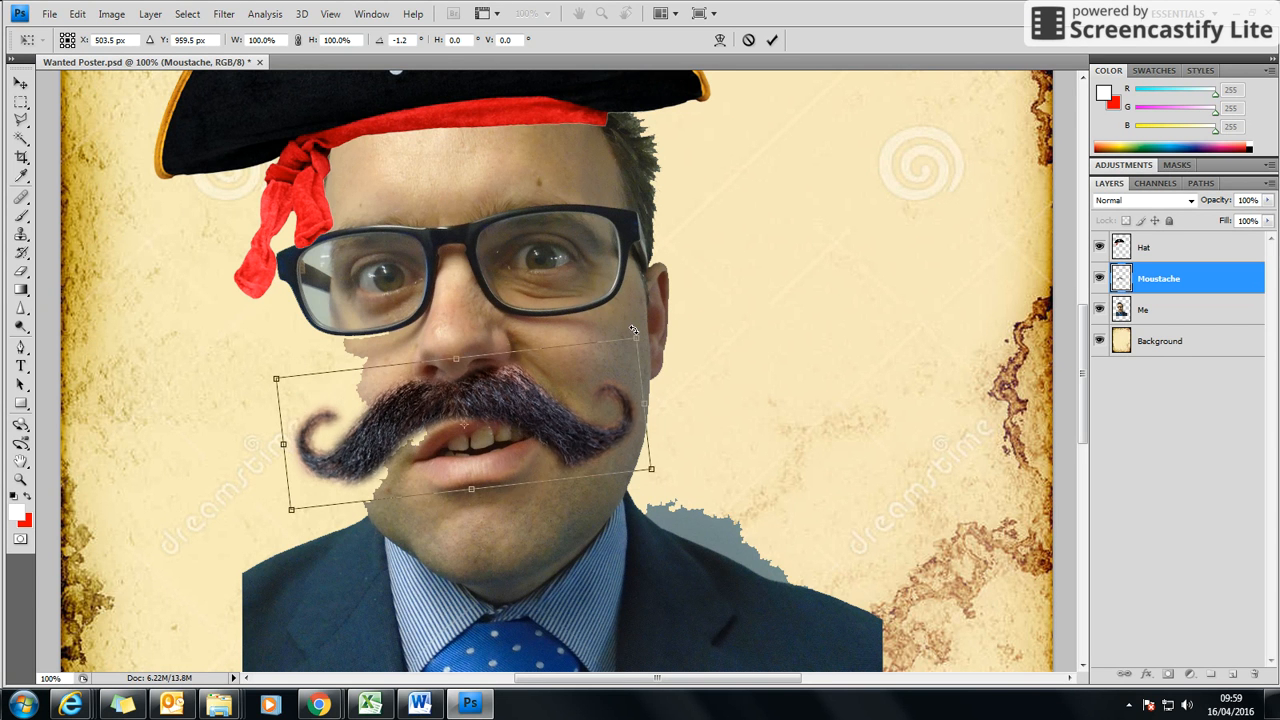
drag(633, 328, 632, 322)
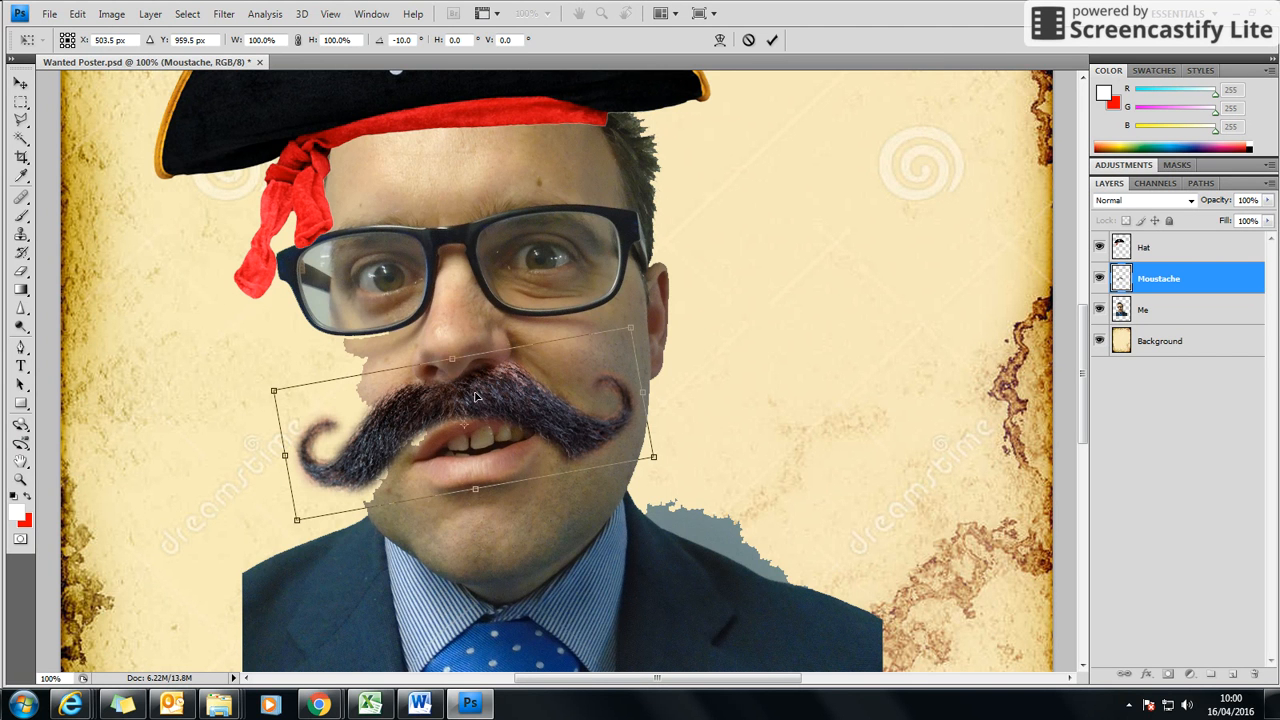
drag(482, 394, 490, 393)
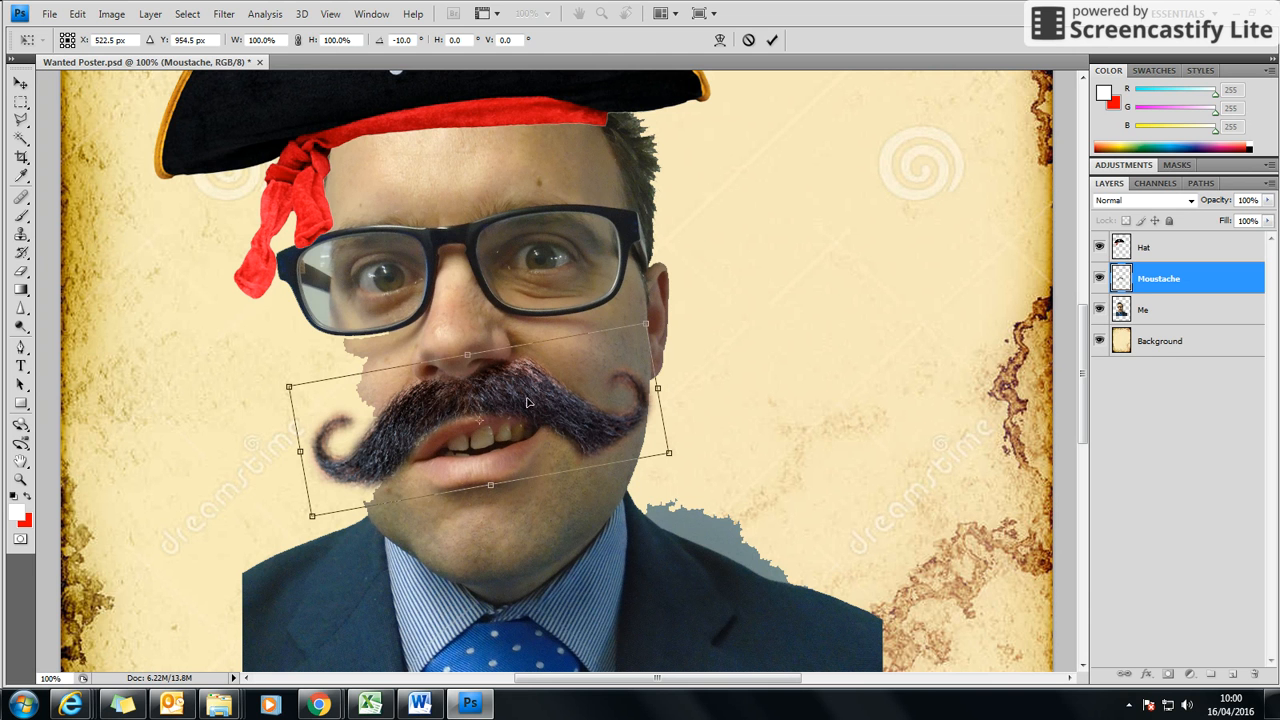
click(476, 374)
click(20, 83)
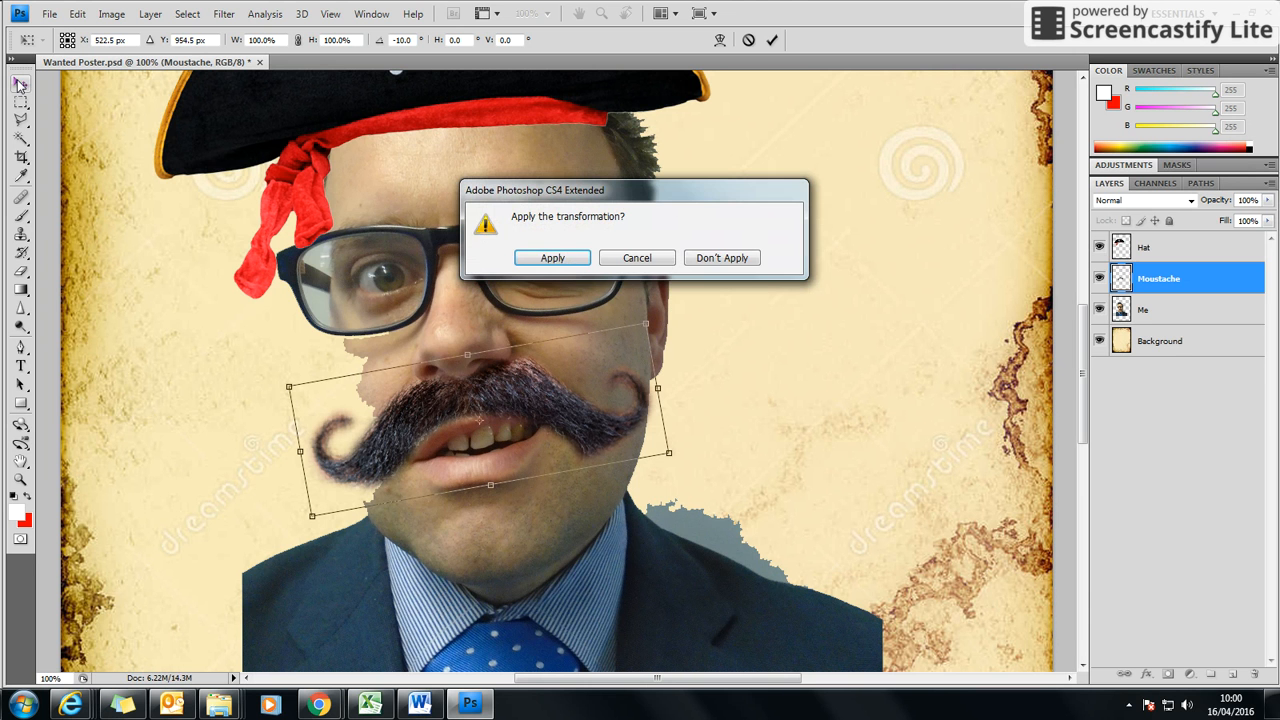
click(550, 258)
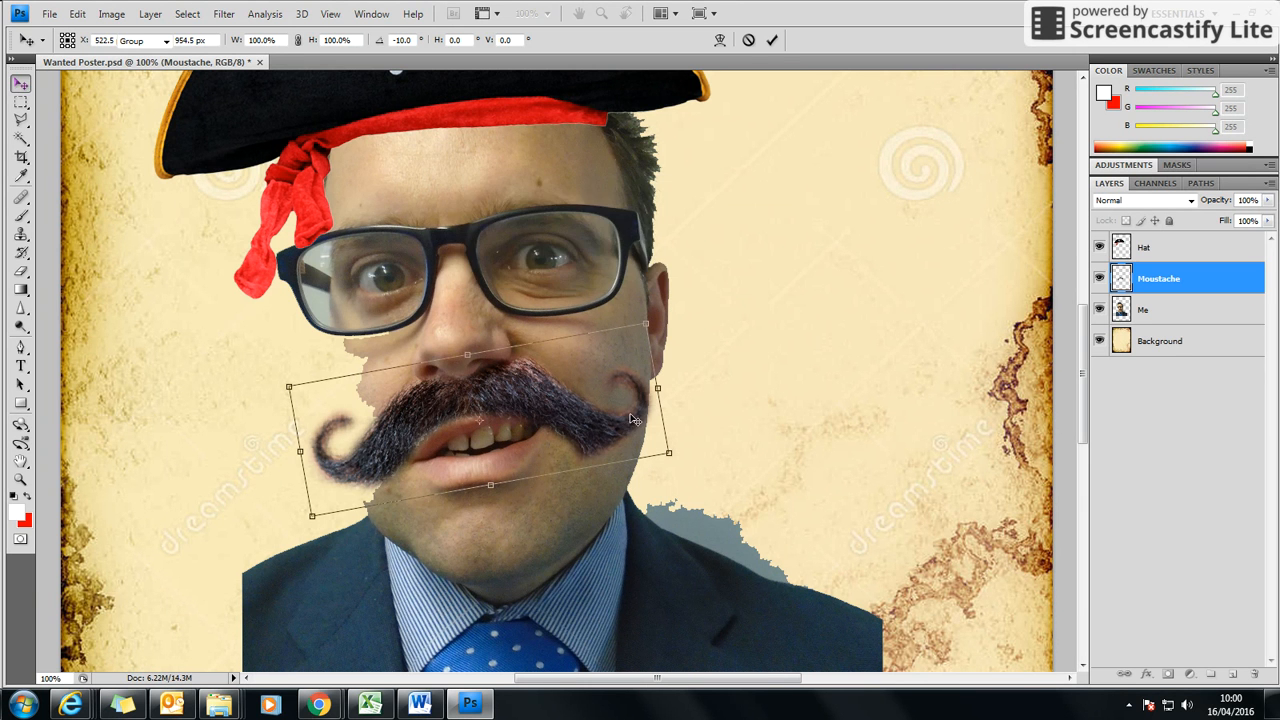